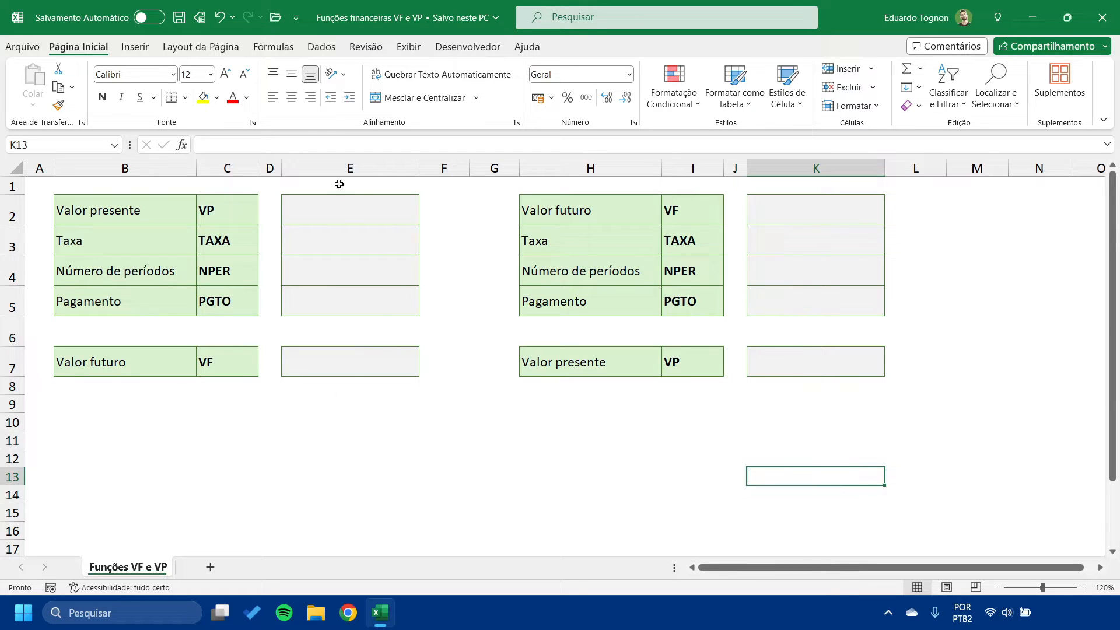
- Enter 10000 as the present value in E2 and apply the R$ accounting number format
left_click(309, 214)
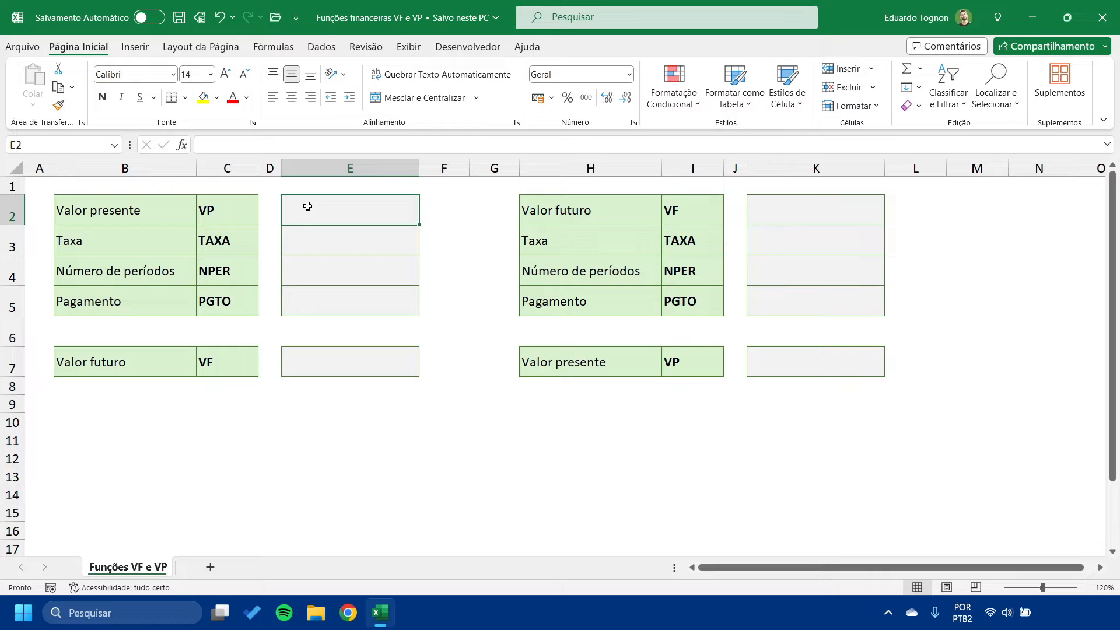
type("10000")
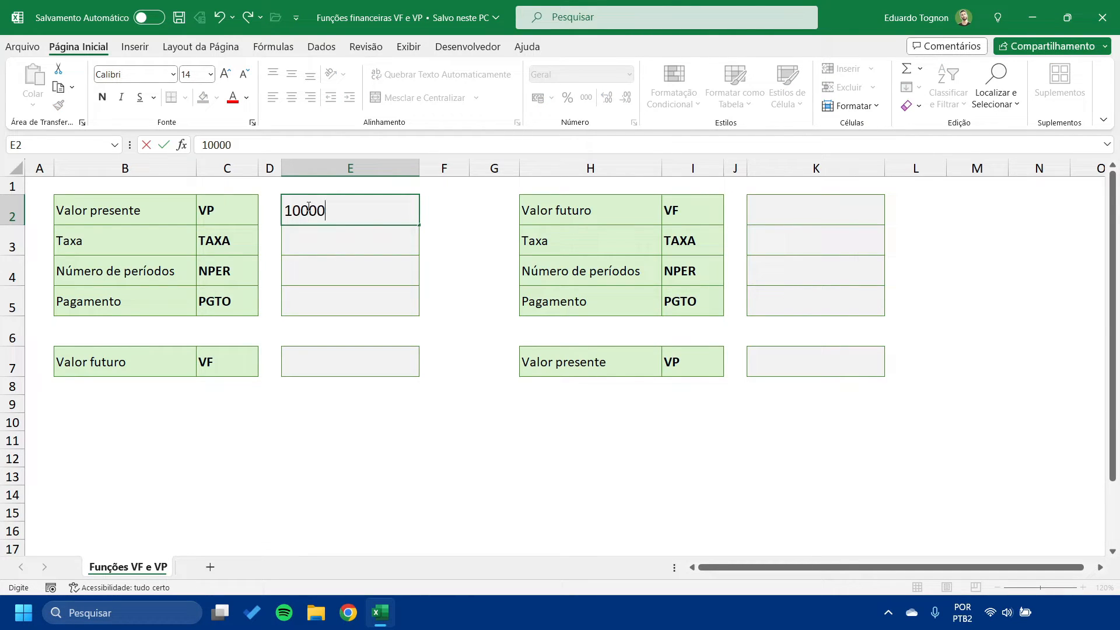
key("Return")
left_click(307, 206)
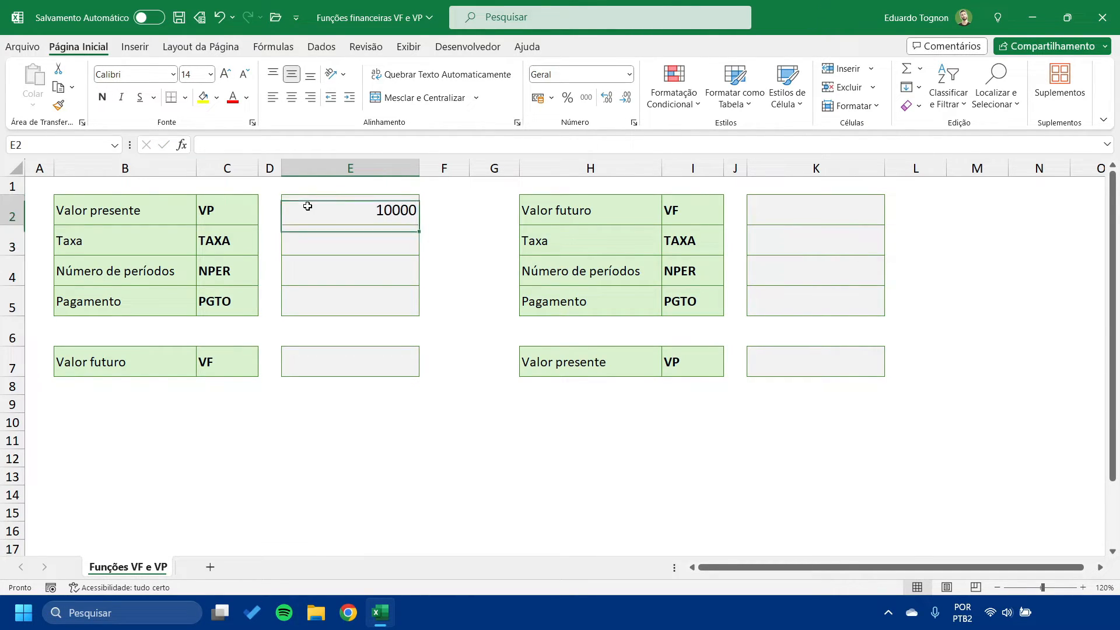
left_click(541, 100)
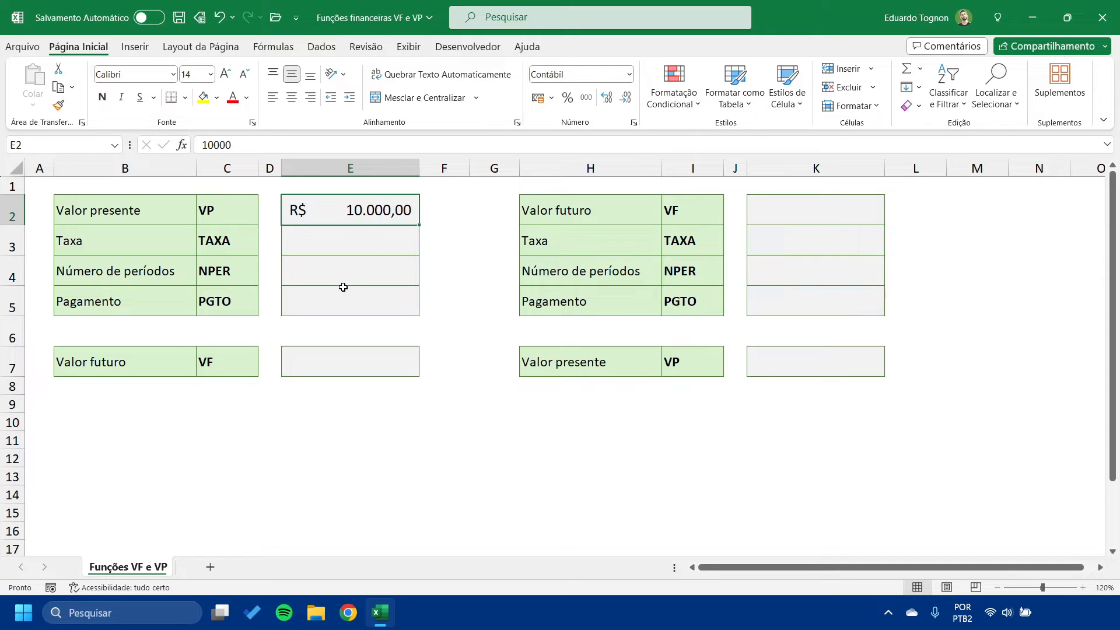
left_click(369, 252)
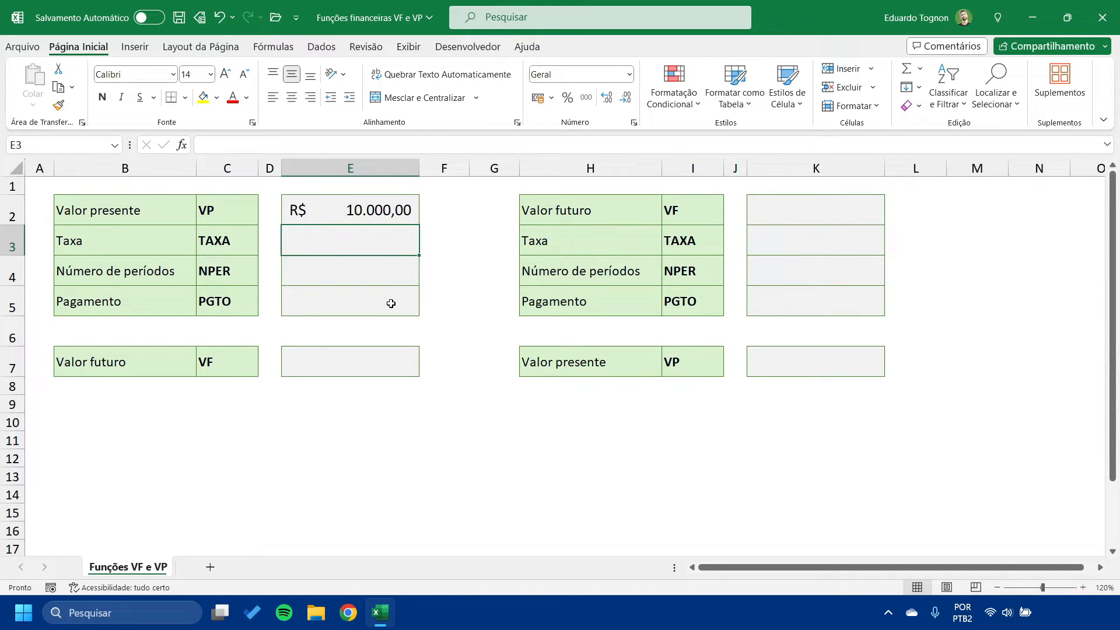
left_click(210, 272)
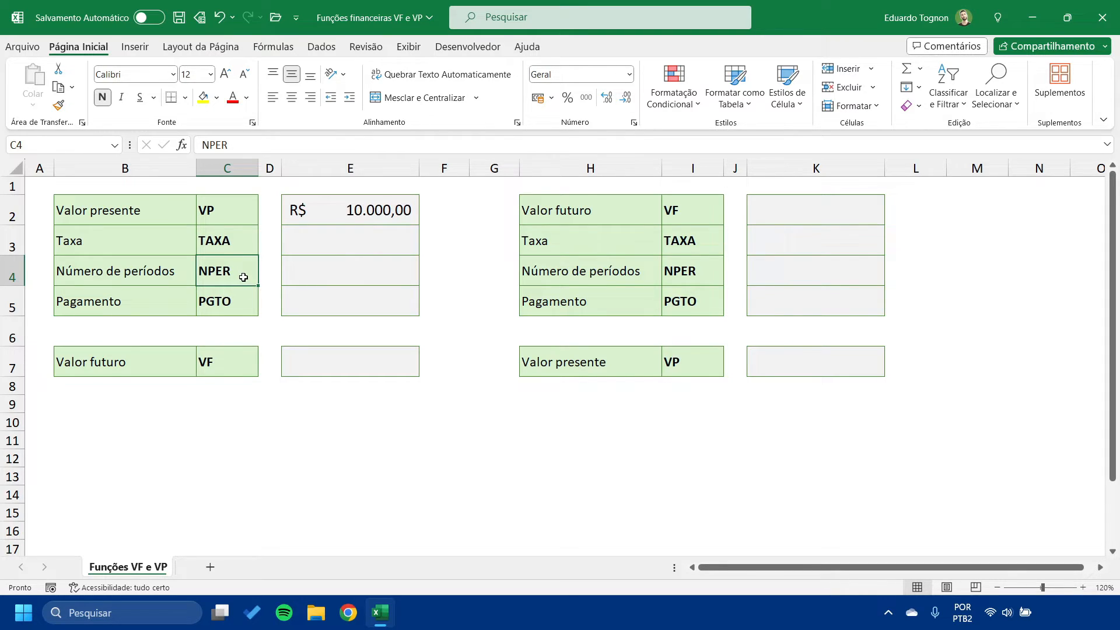
left_click(324, 238)
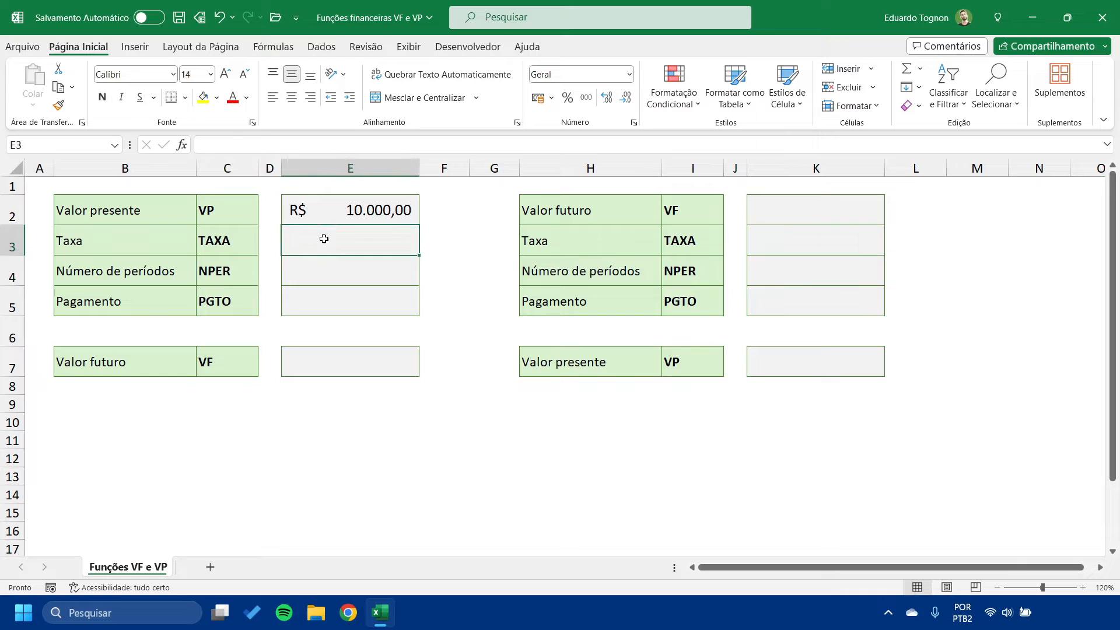
left_click(315, 275)
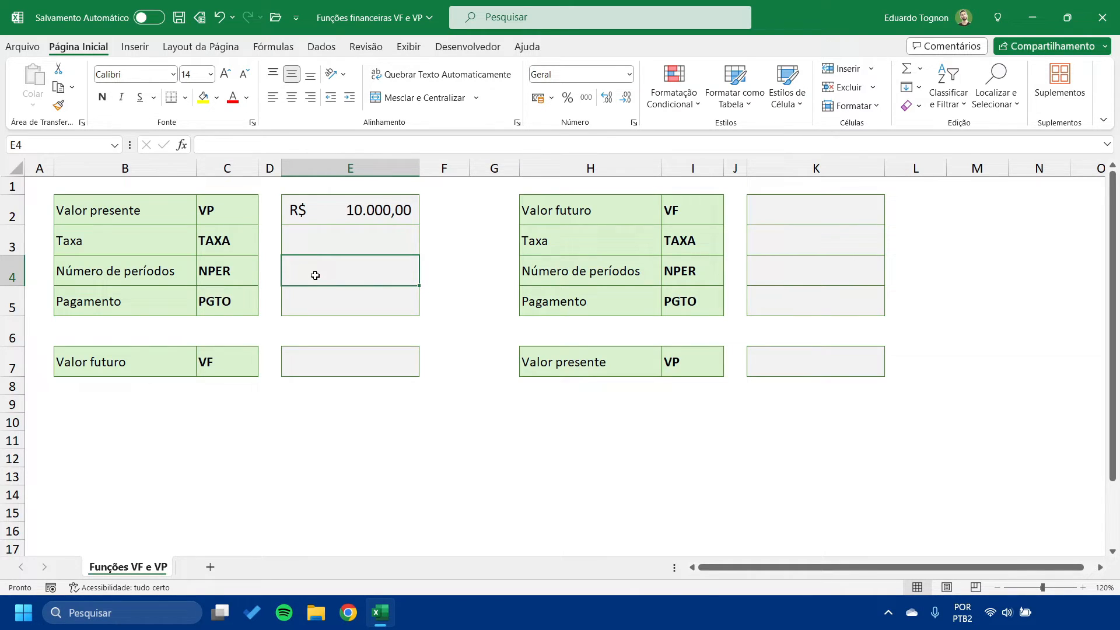
left_click(330, 238)
left_click(324, 264)
- Enter a rate of 5% in E3 and 12 as the number of periods in E4
left_click(339, 240)
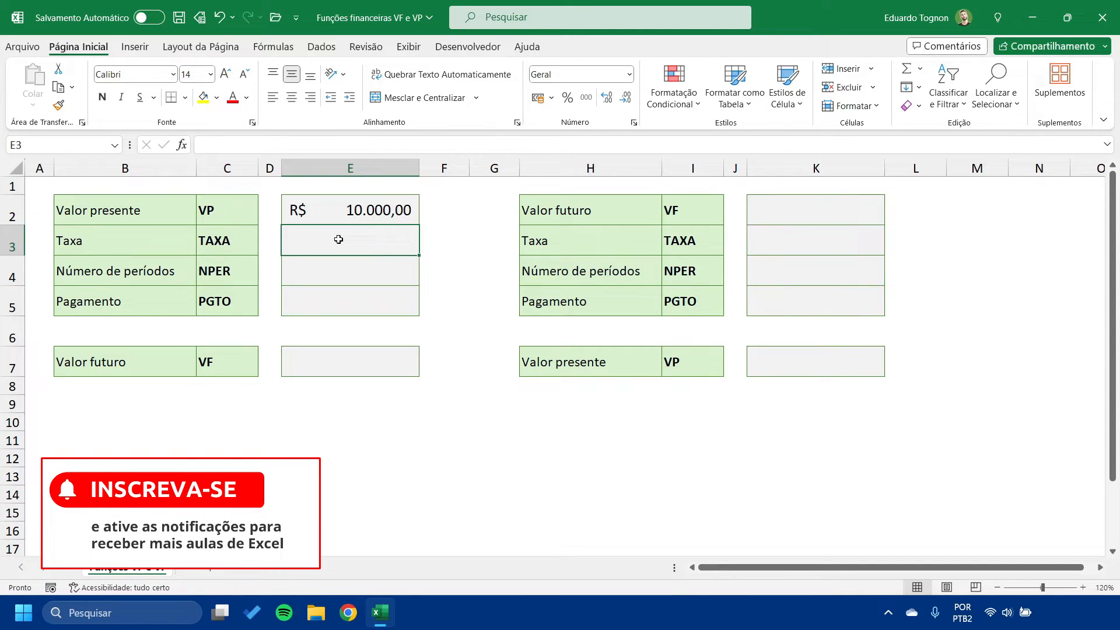
double_click(338, 239)
type("5")
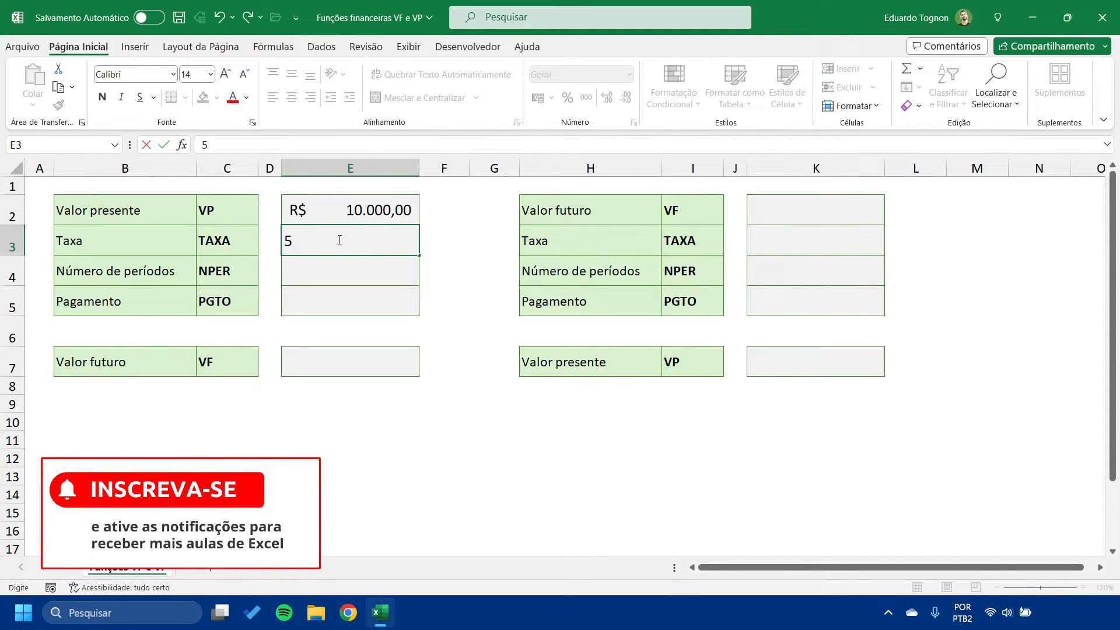
type("%")
key("Return")
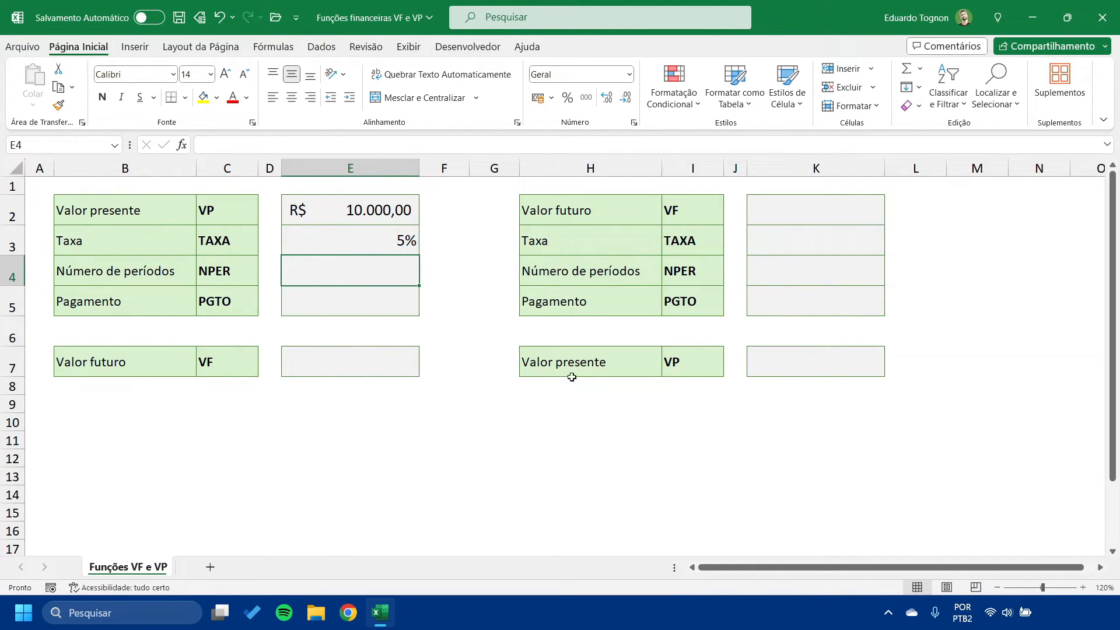
type("12")
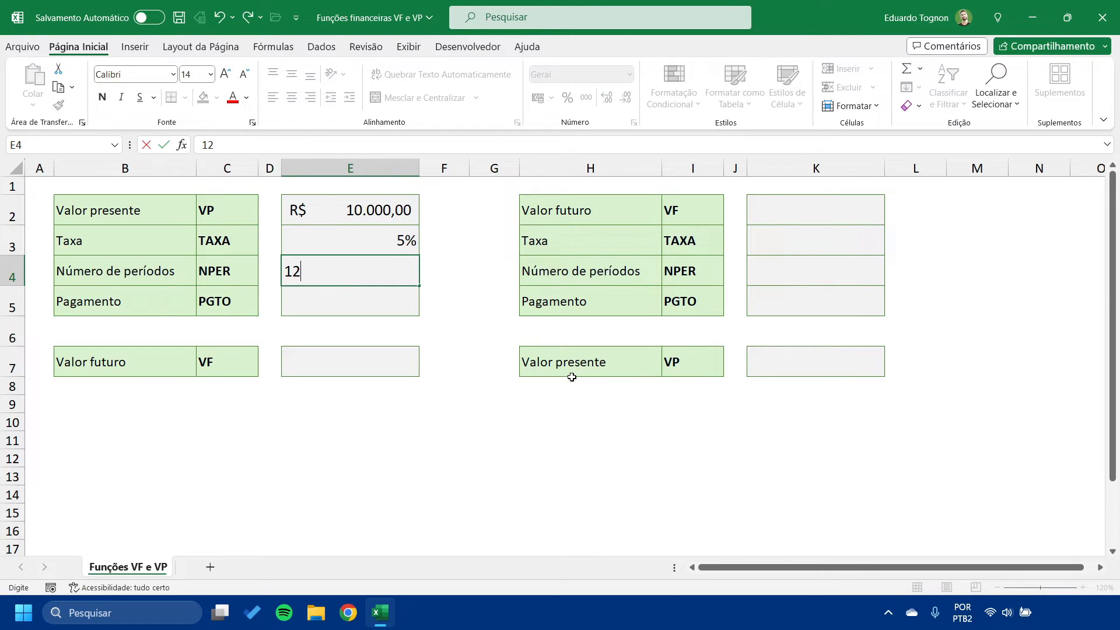
key("Return")
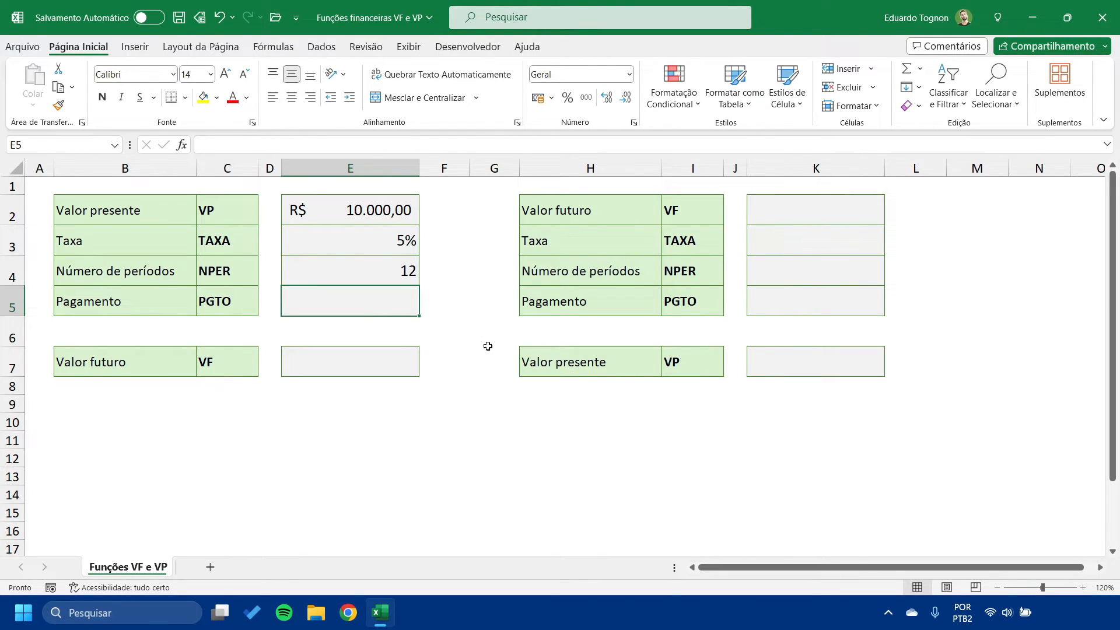
left_click(308, 260)
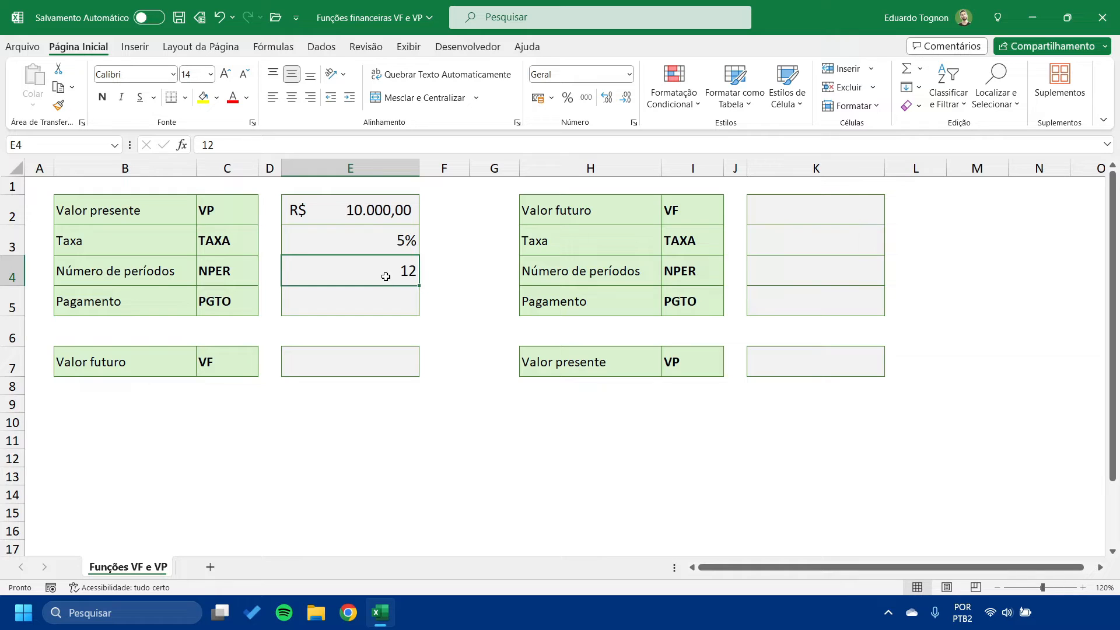
left_click(393, 234)
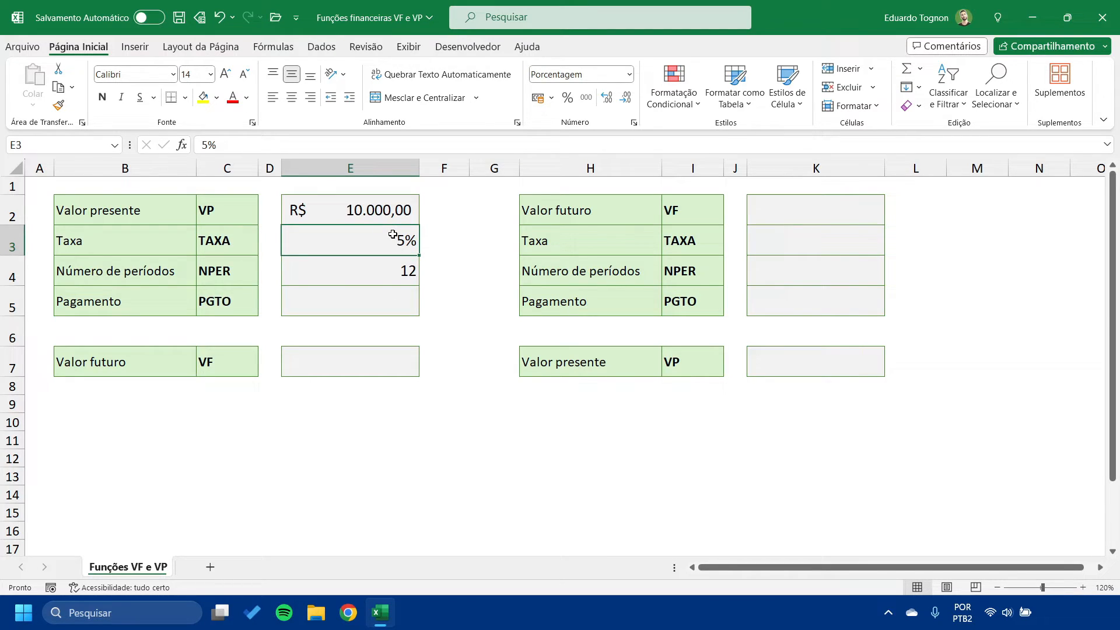
left_click(369, 272)
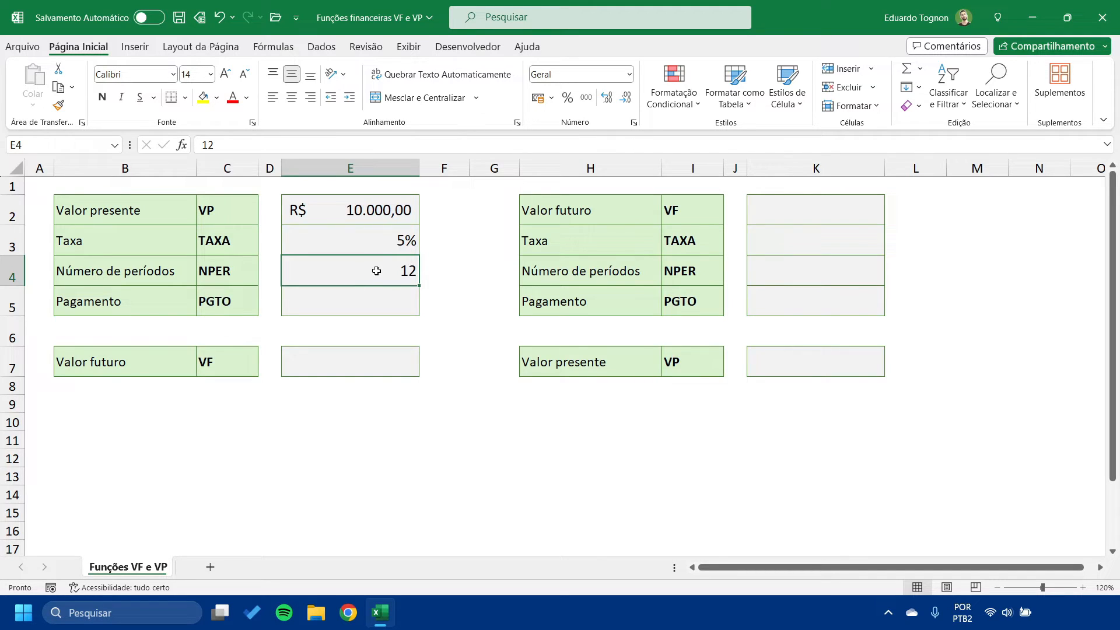
- Enter 0 as the payment value in E5
left_click(365, 297)
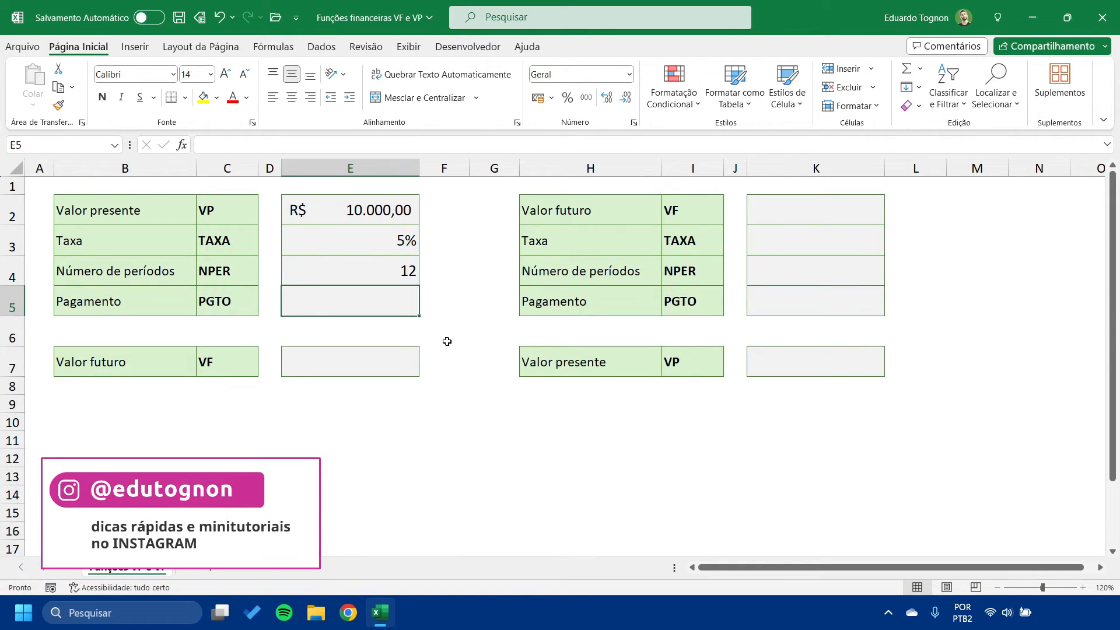
type("0")
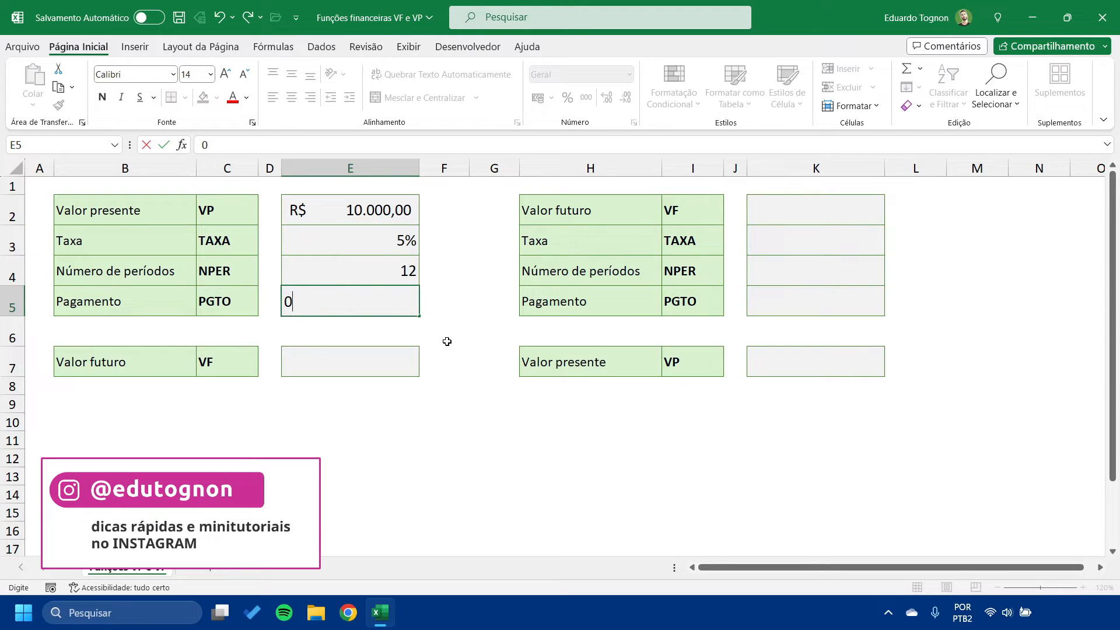
key("Return")
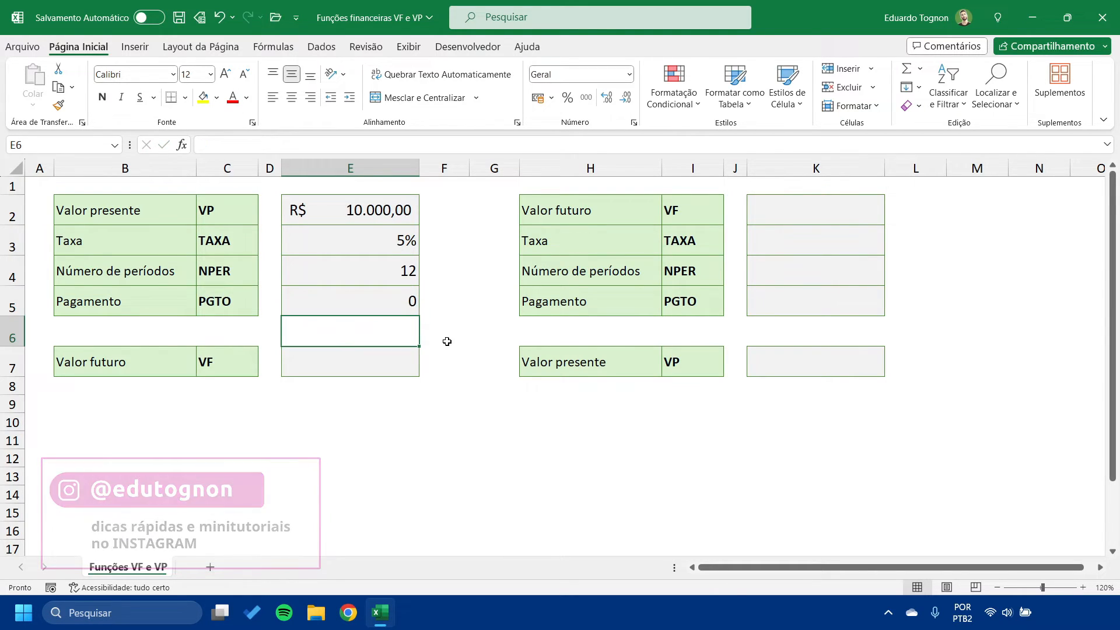
- Calculate the future value in E7 with the formula =VF(E3;E4;E5;E2;0)
left_click(398, 413)
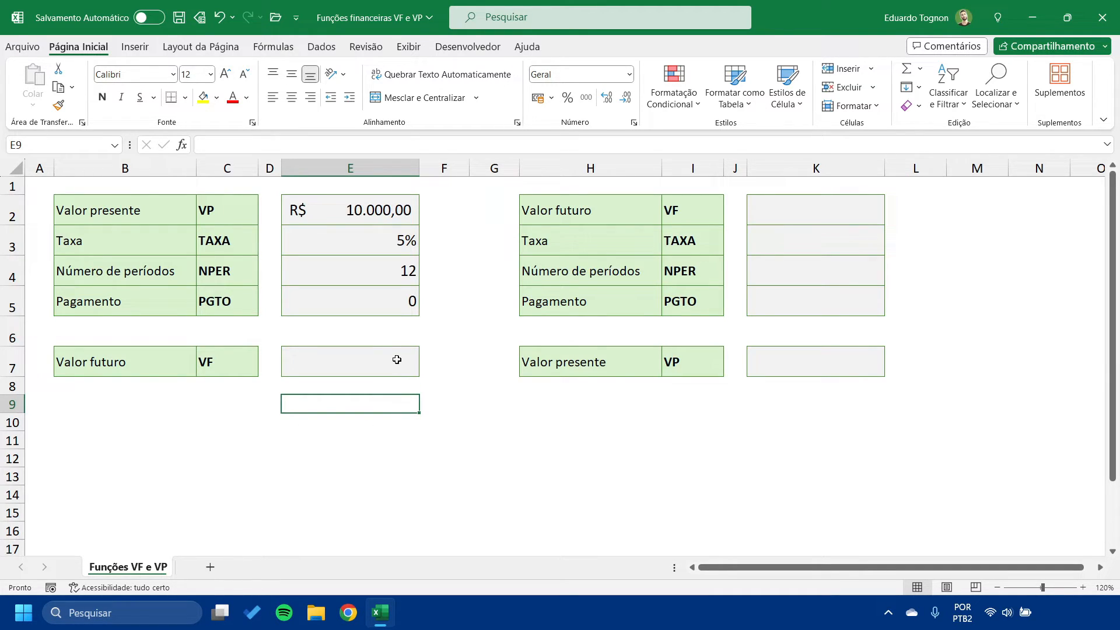
left_click(341, 366)
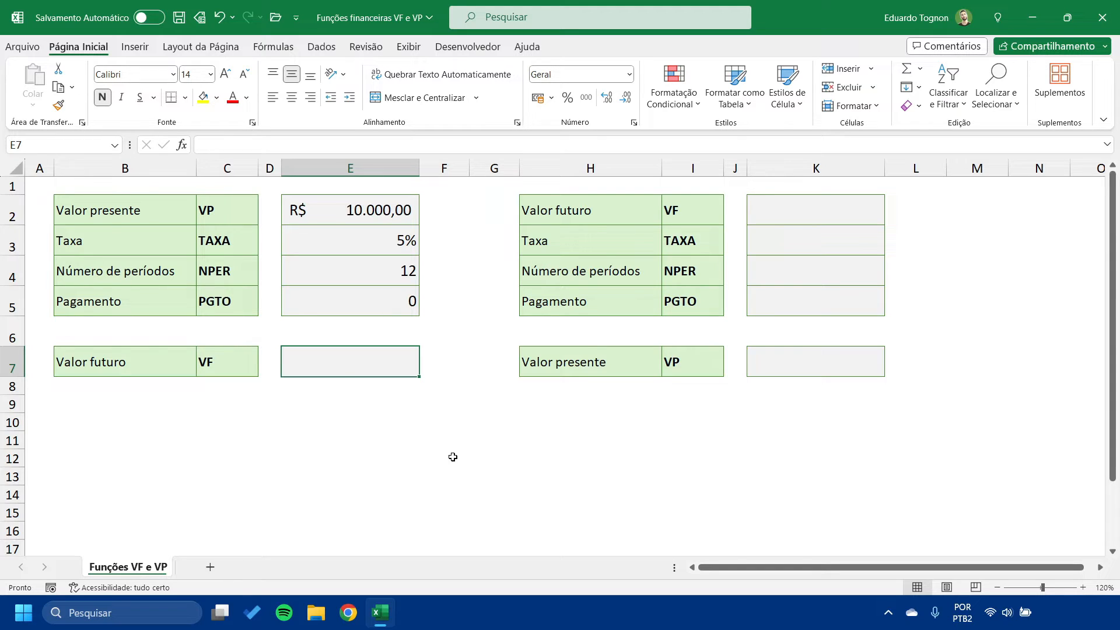
type("=")
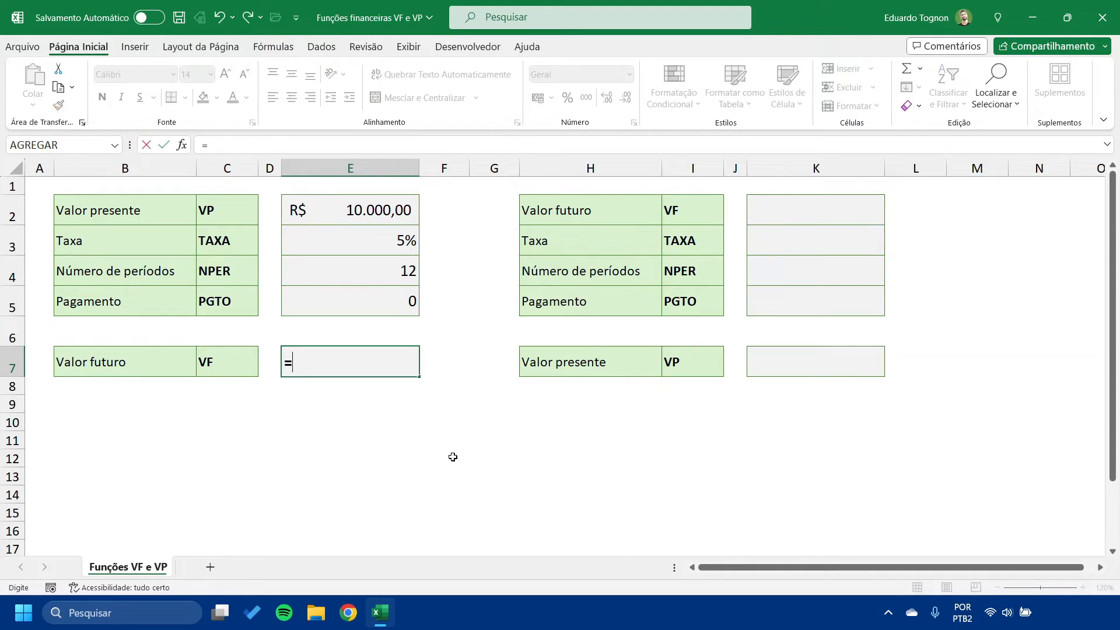
type("VF")
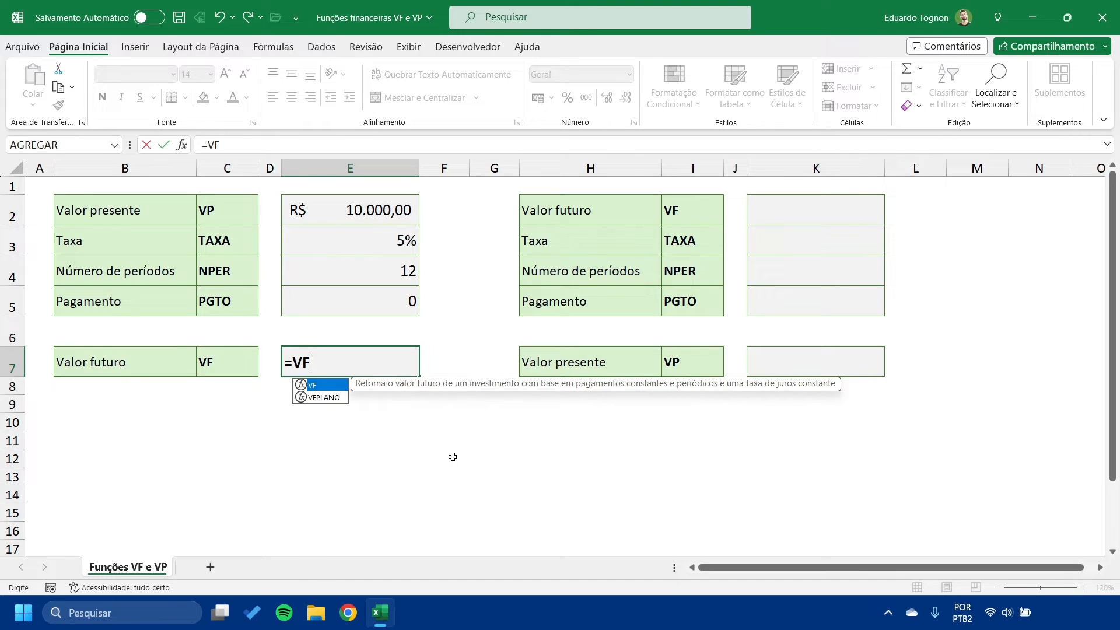
type("(")
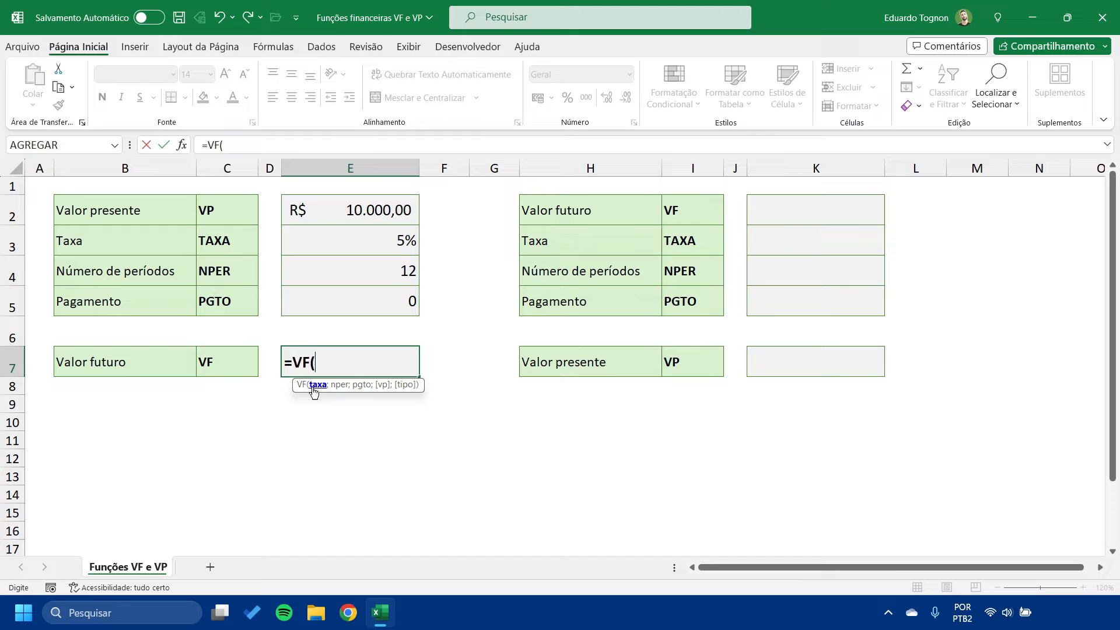
left_click(354, 239)
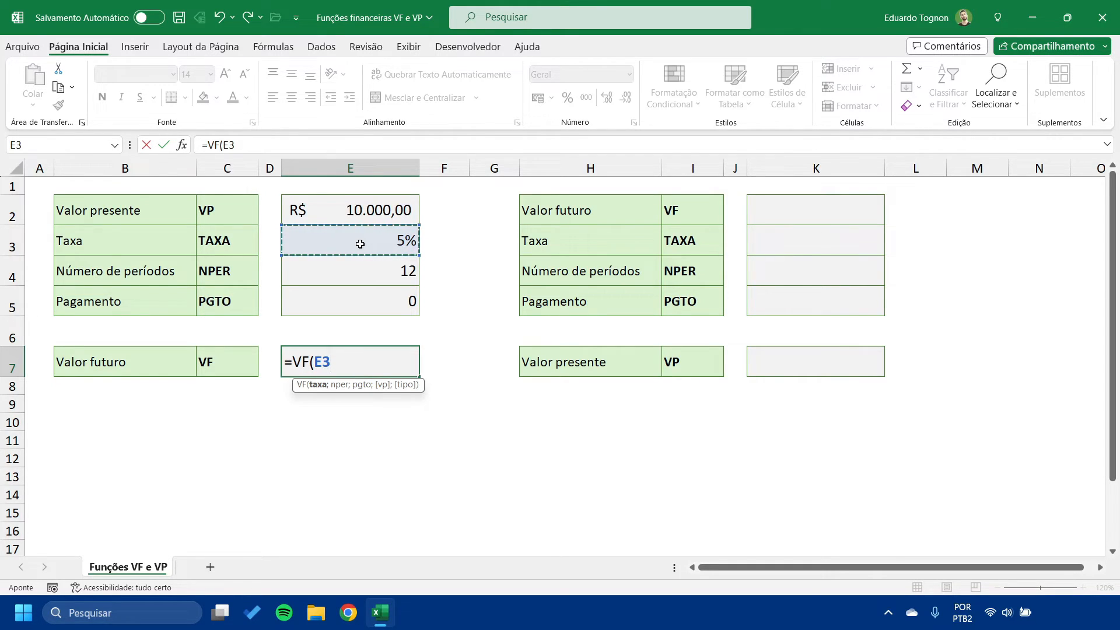
type(";")
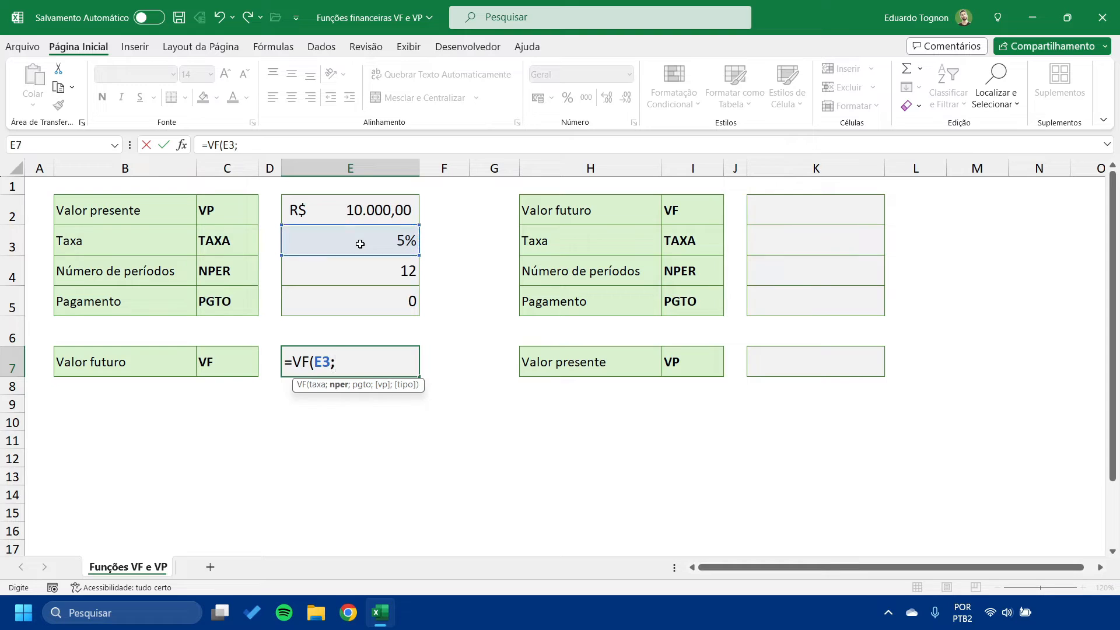
left_click(389, 273)
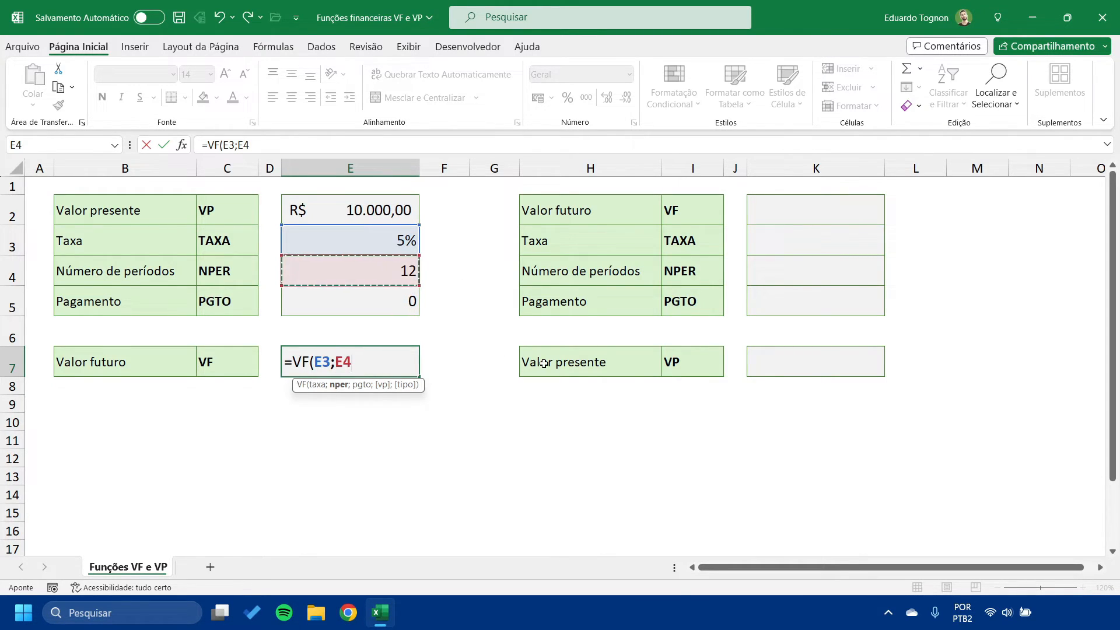
type(";")
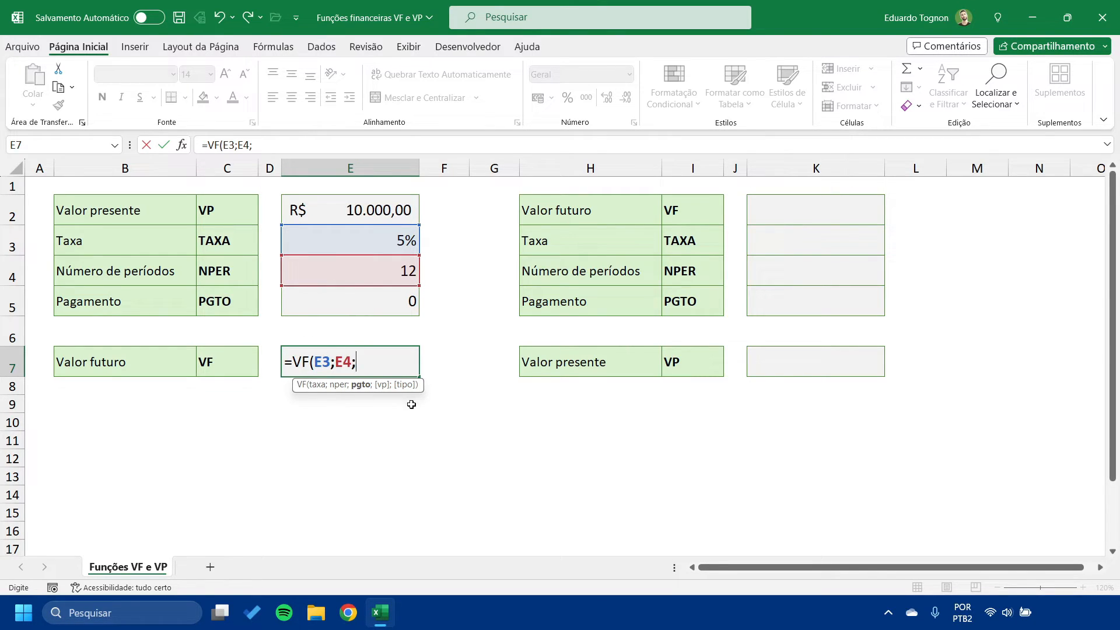
left_click(372, 302)
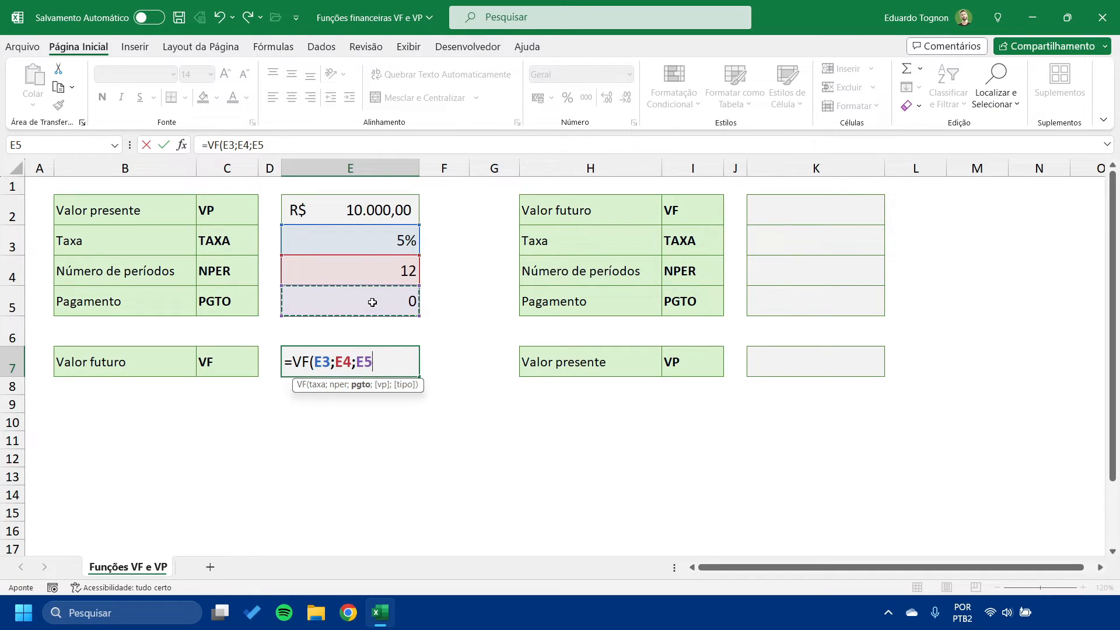
type(";")
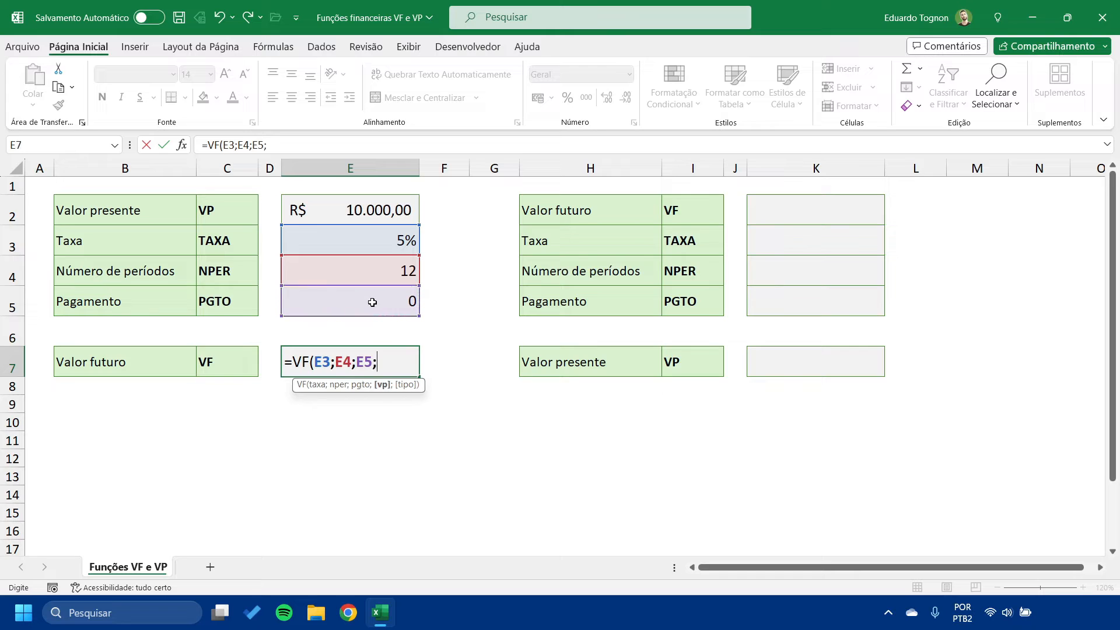
left_click(361, 201)
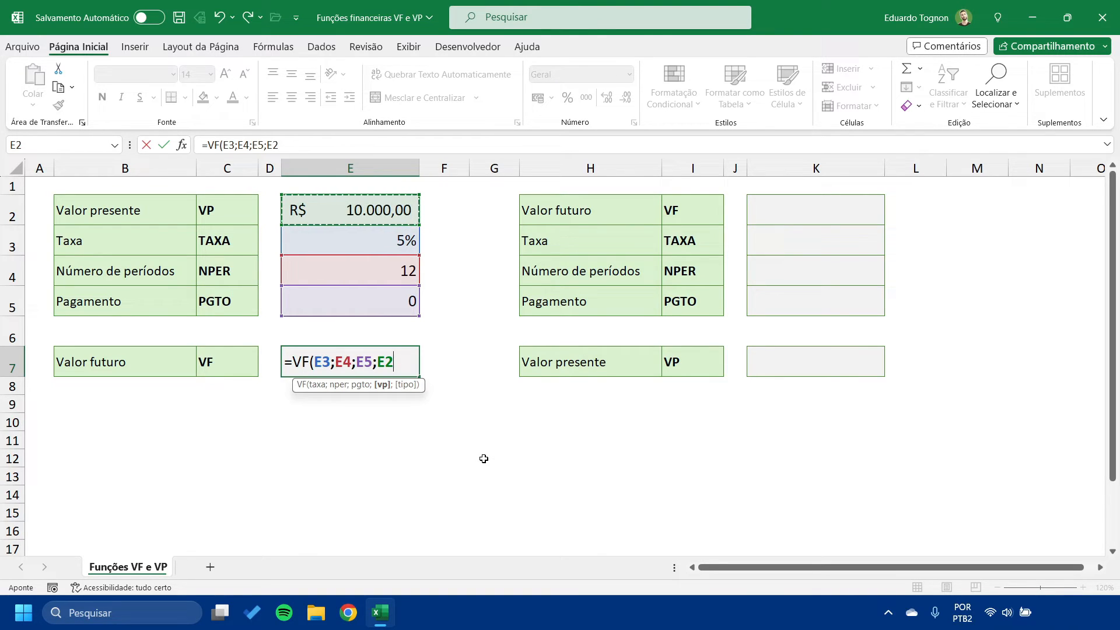
type(";")
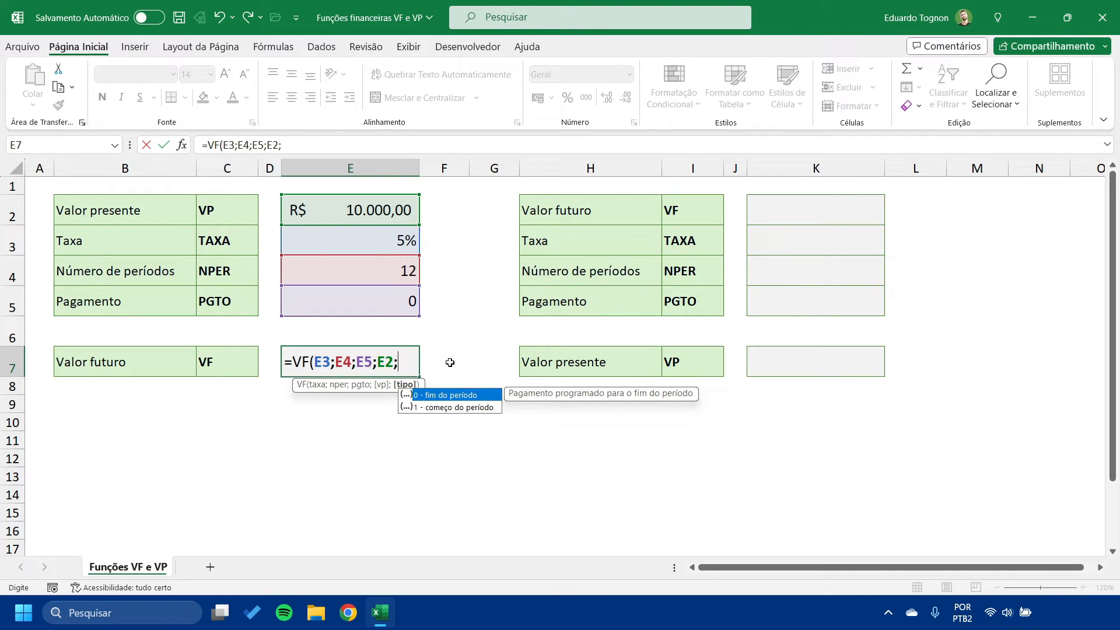
type("0)")
key("Return")
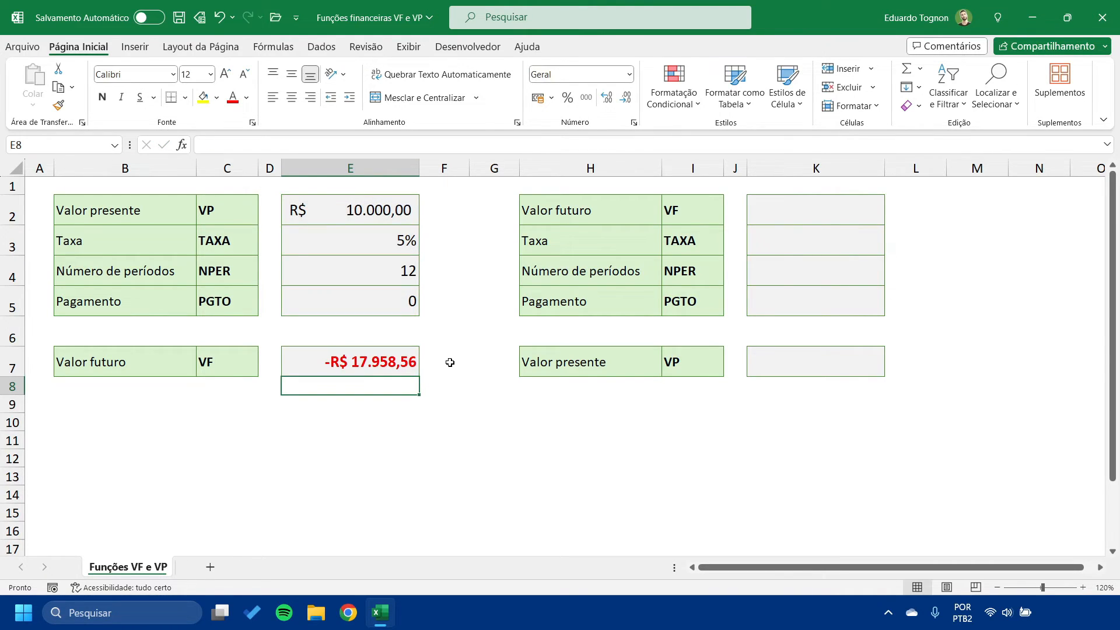
left_click(373, 366)
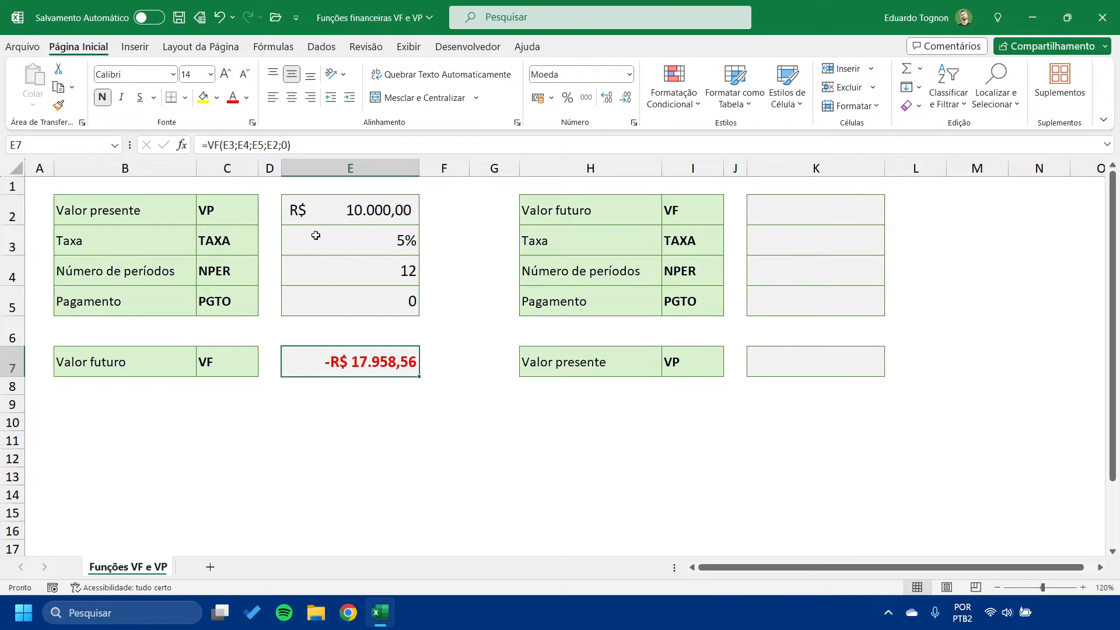
left_click(324, 215)
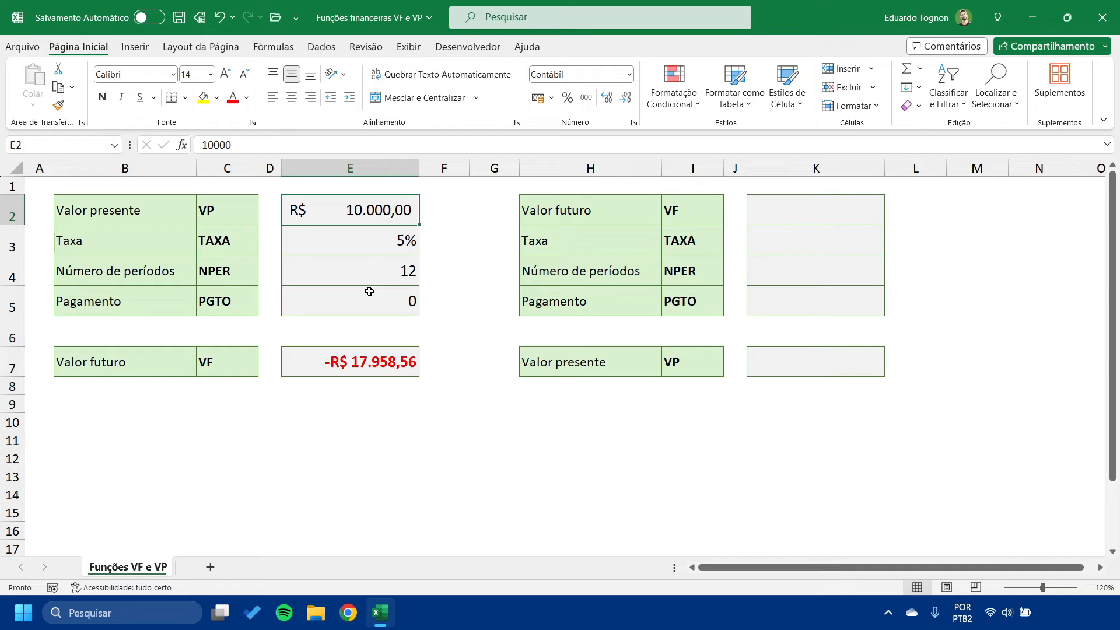
- Try negating the future value formula in E7 as =-VF(E3;E4;E5;E2;0), and undo the change
double_click(344, 372)
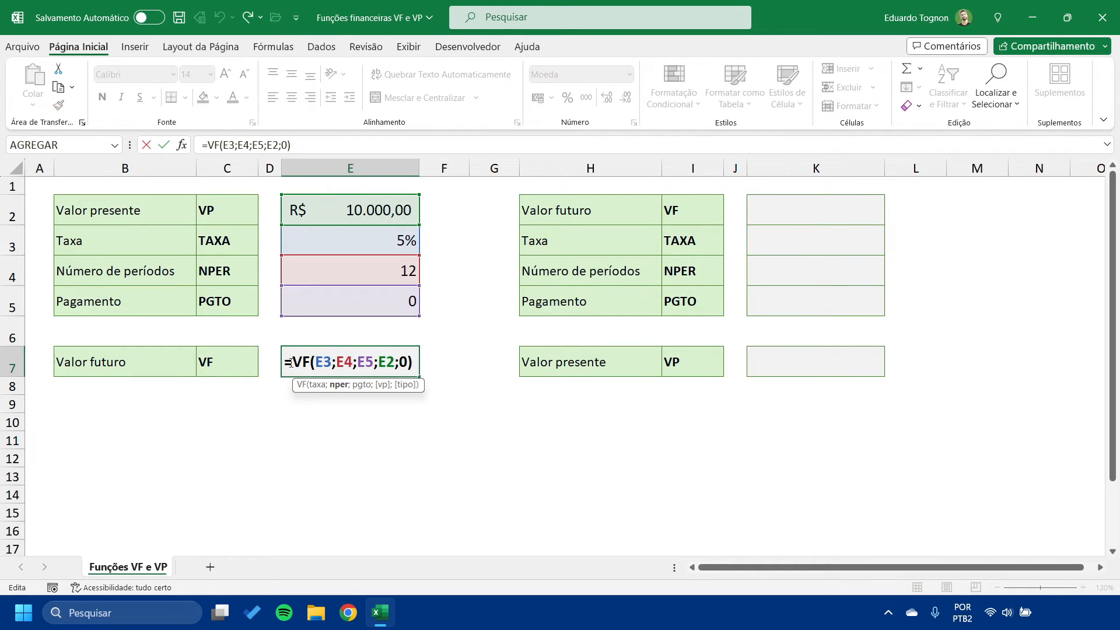
type("-")
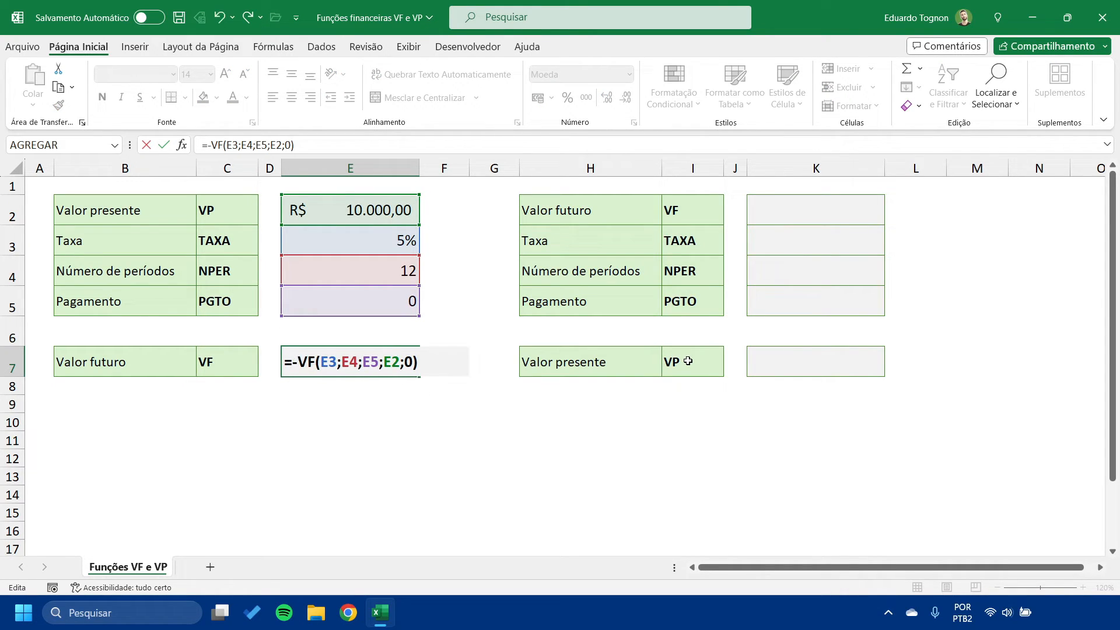
key("Return")
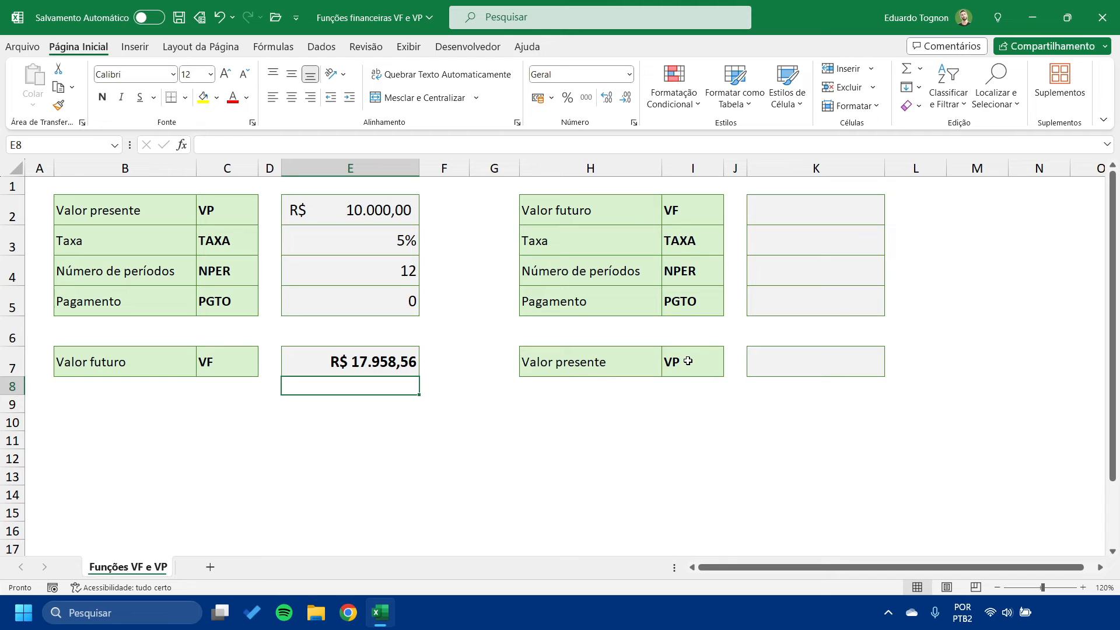
left_click(220, 21)
- Change the present value in E2 to -10000
left_click(340, 212)
double_click(340, 214)
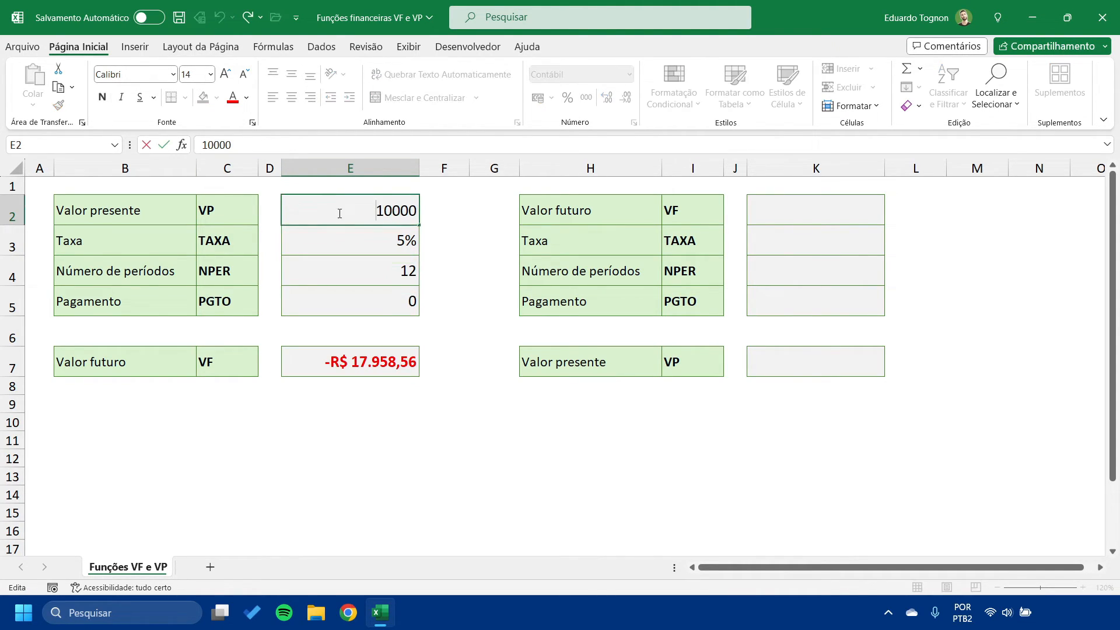
type("-")
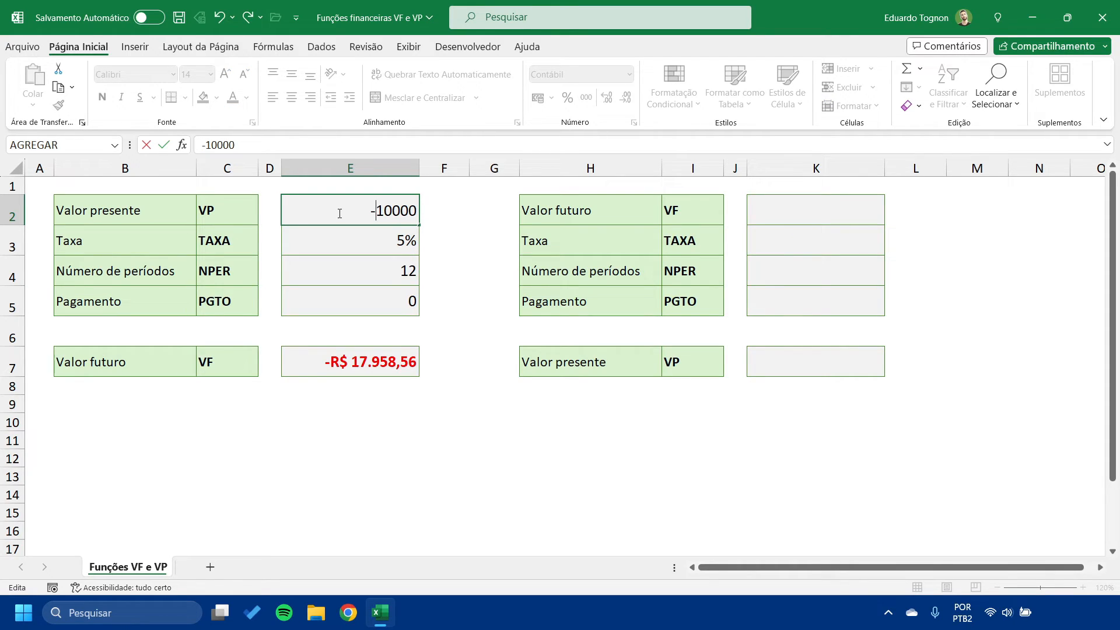
key("Return")
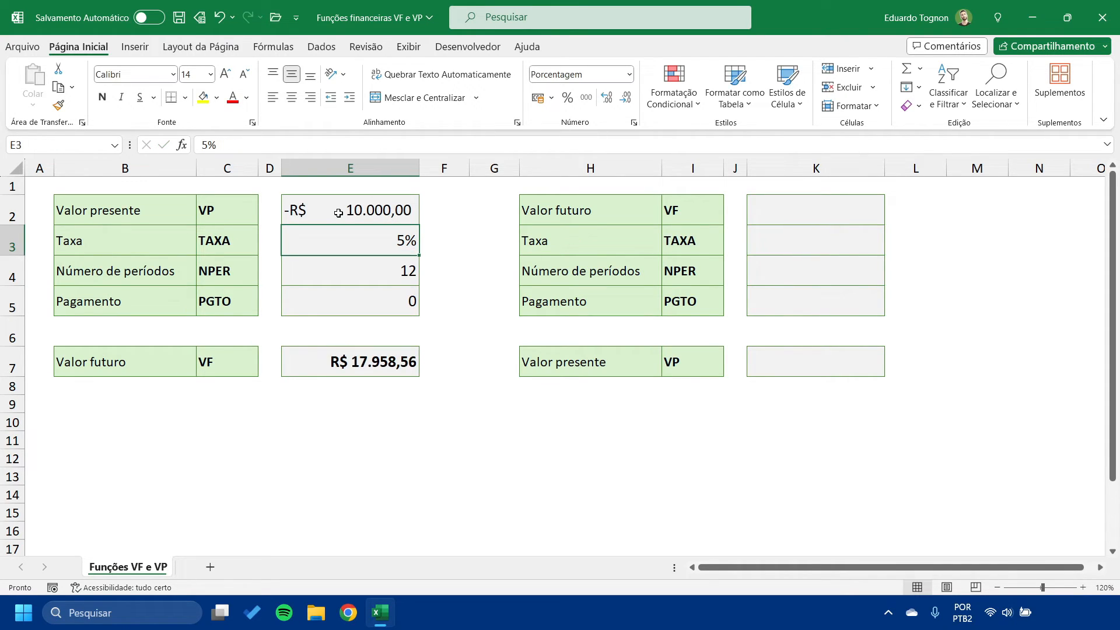
- Examine the VF formula and result in E7 against the present value in E2, leaving the formula unedited
left_click(348, 370)
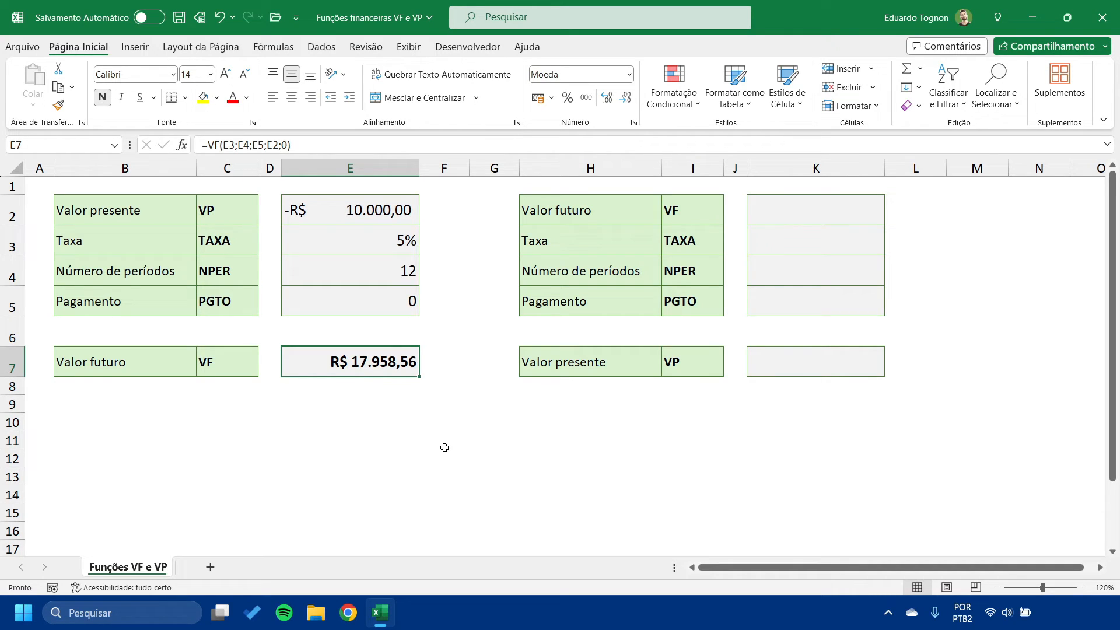
left_click(363, 198)
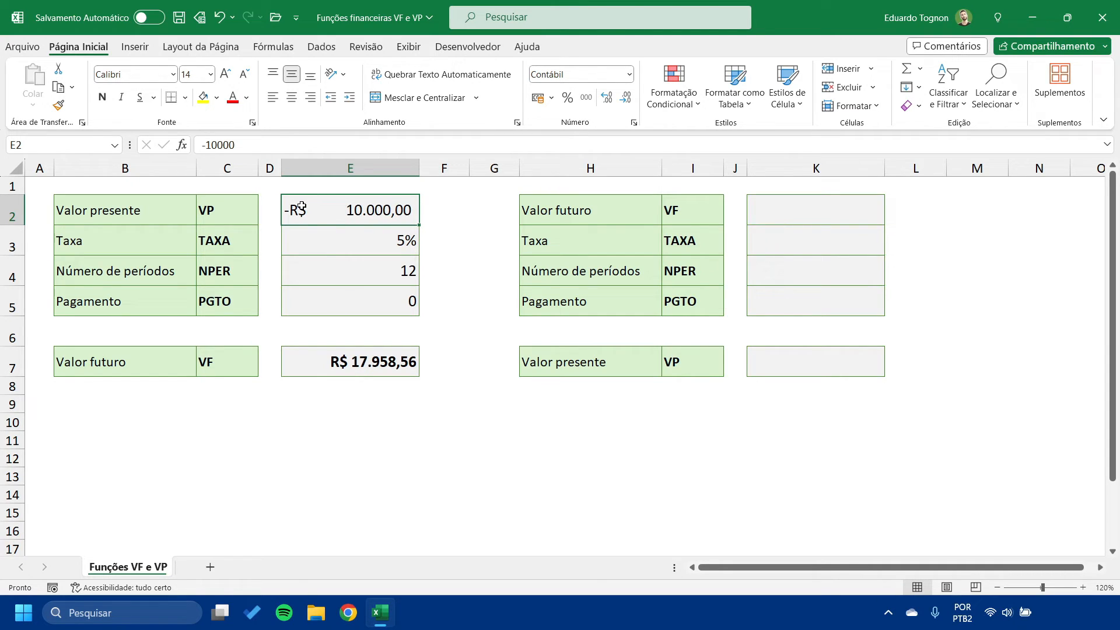
double_click(335, 361)
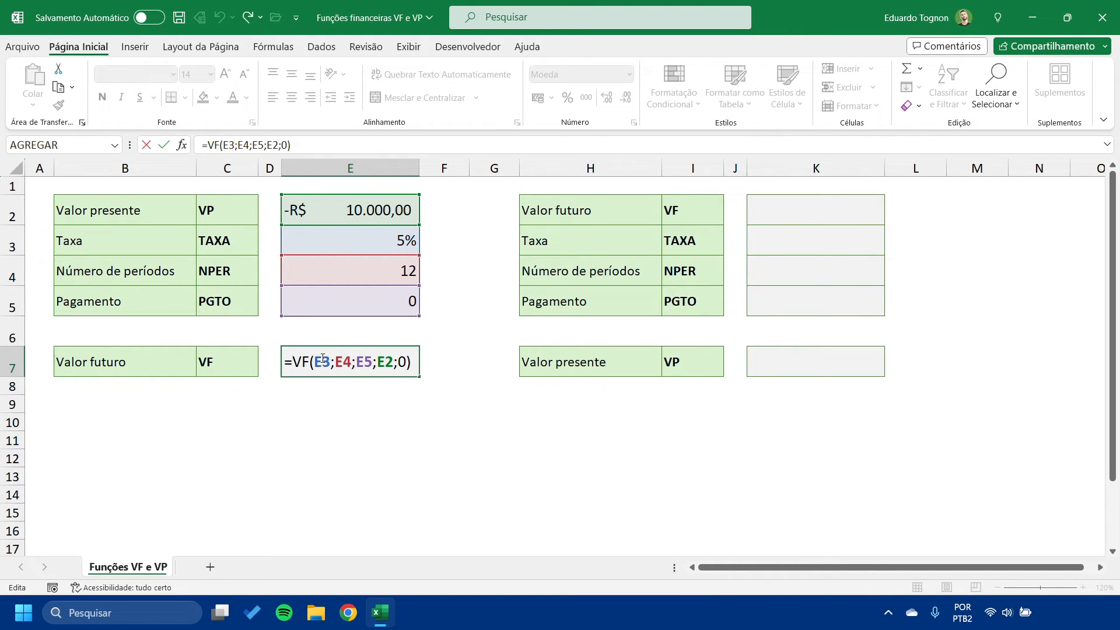
key("Escape")
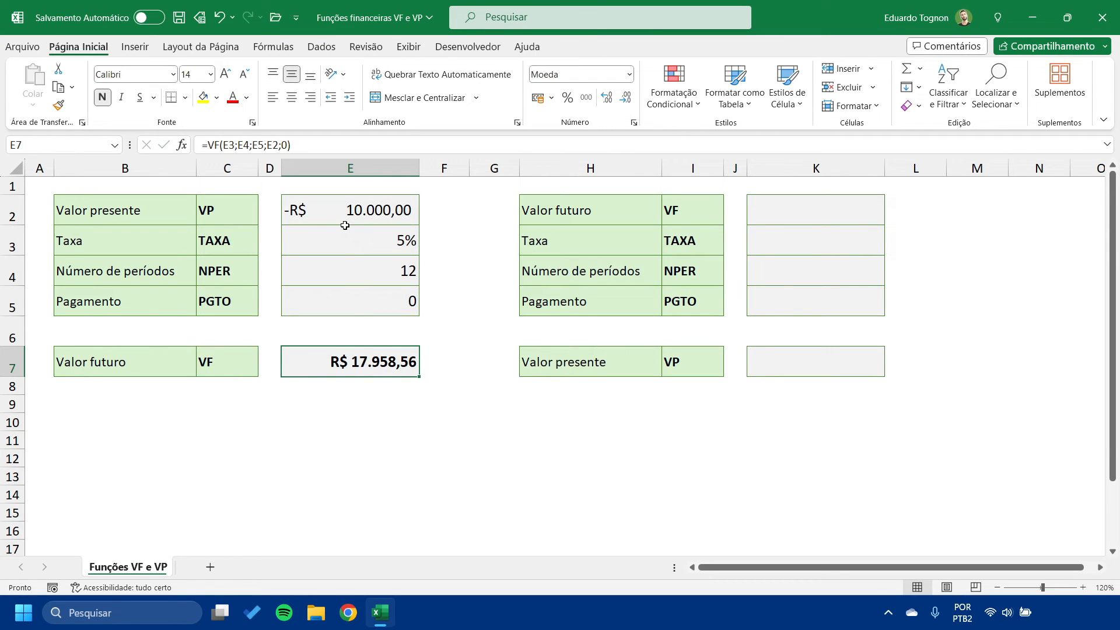
left_click(334, 214)
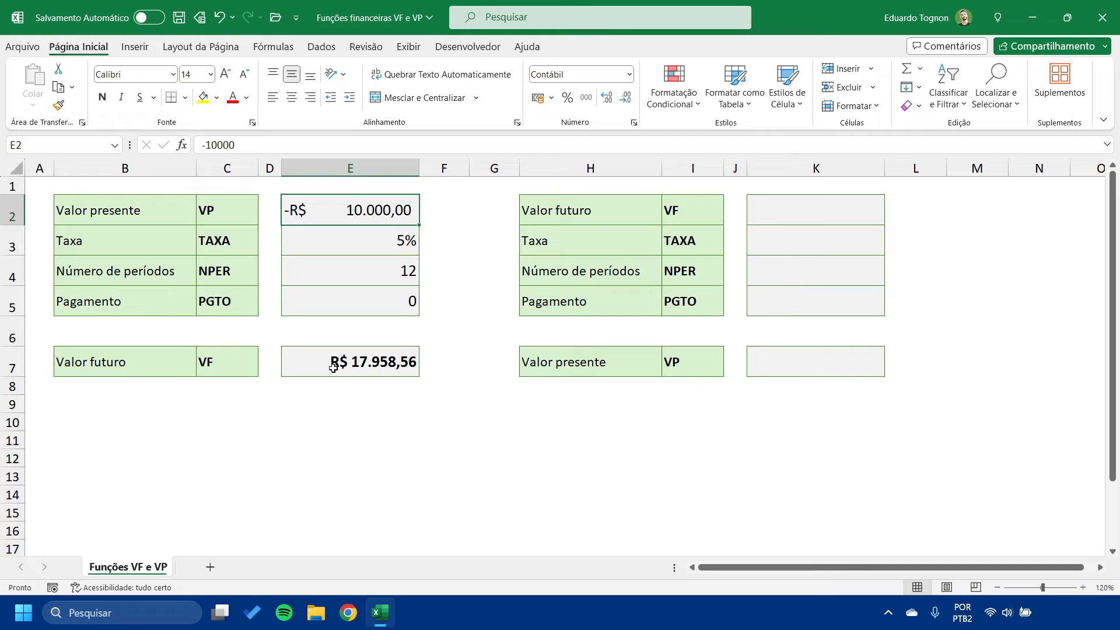
left_click(356, 369)
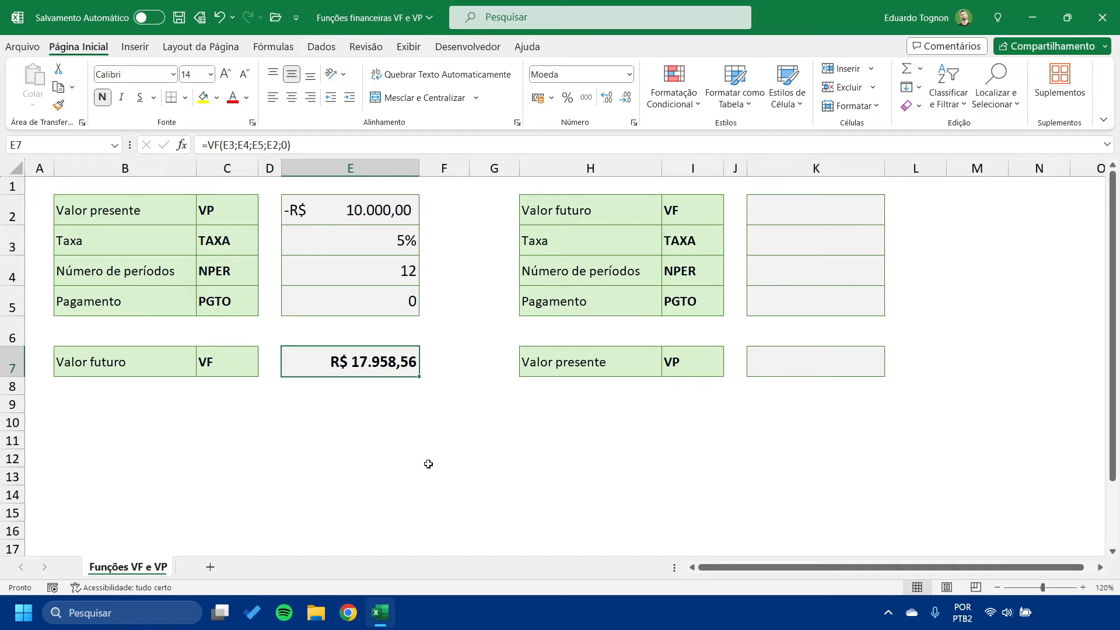
- Enter 17958,56 as the future value in K2 and apply the R$ accounting number format
left_click(815, 210)
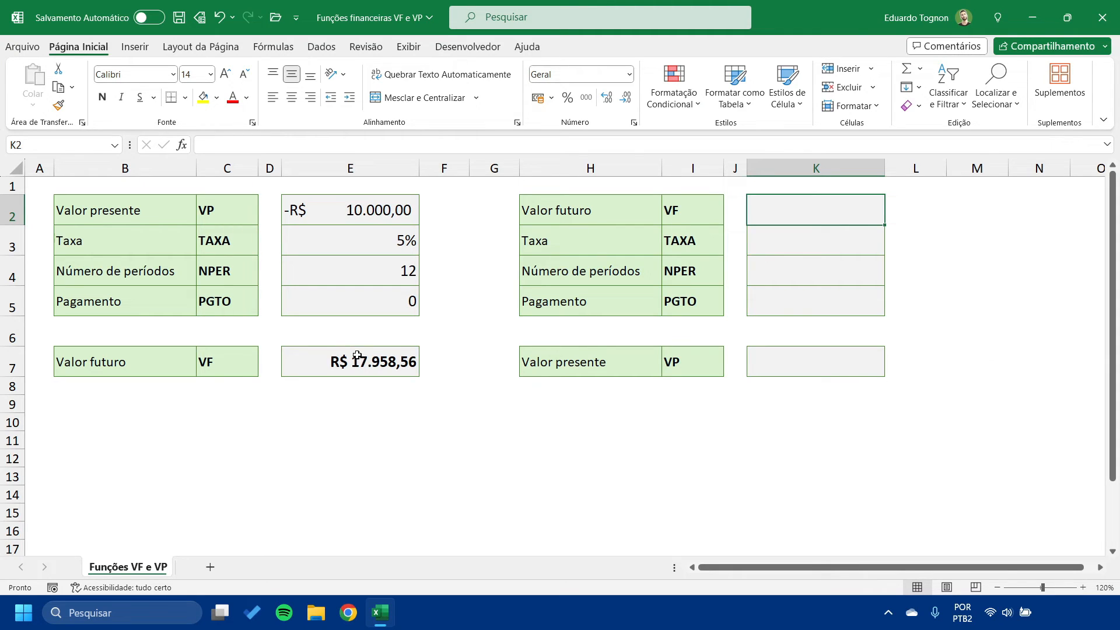
left_click(357, 355)
left_click(817, 210)
type("17958,56")
key("Return")
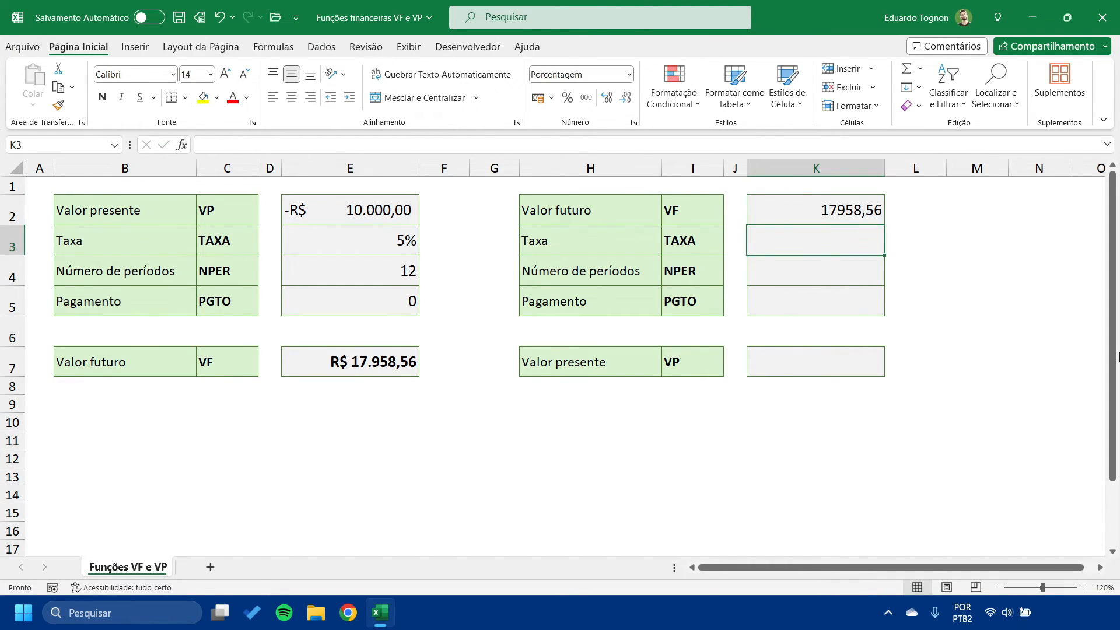
left_click(829, 211)
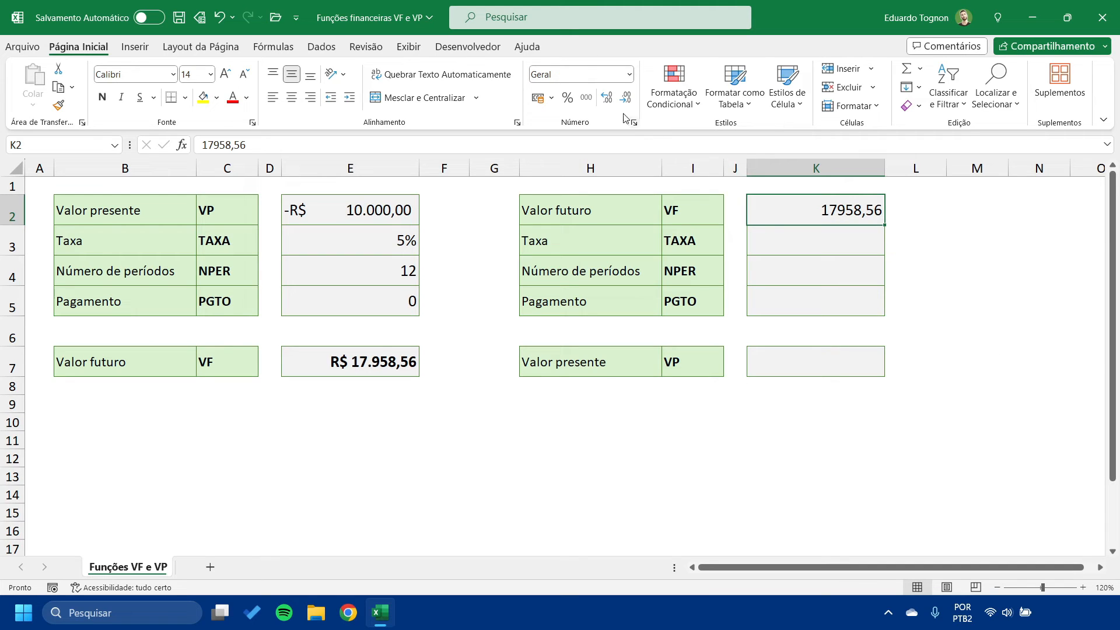
left_click(536, 100)
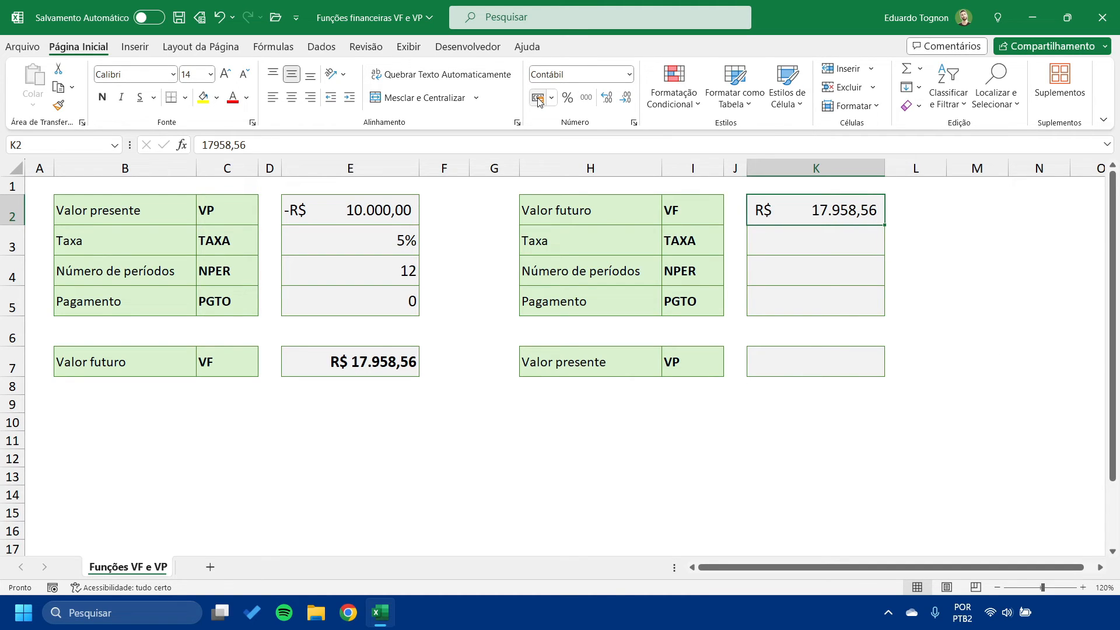
- Enter 12 as the number of periods in K4 and a rate of 5% in K3
left_click(770, 272)
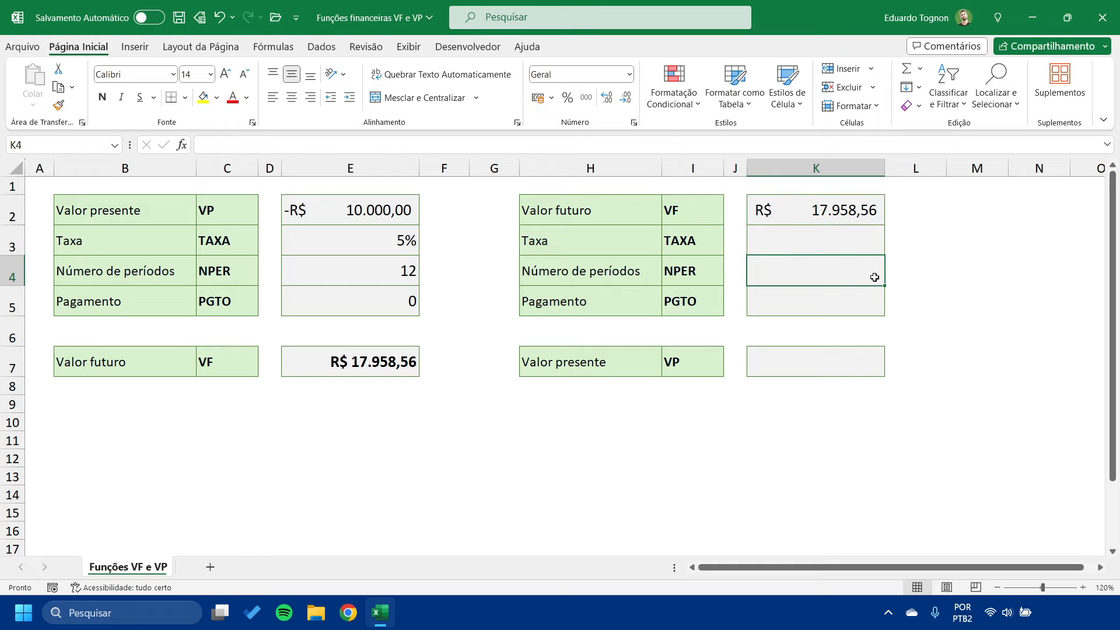
type("12")
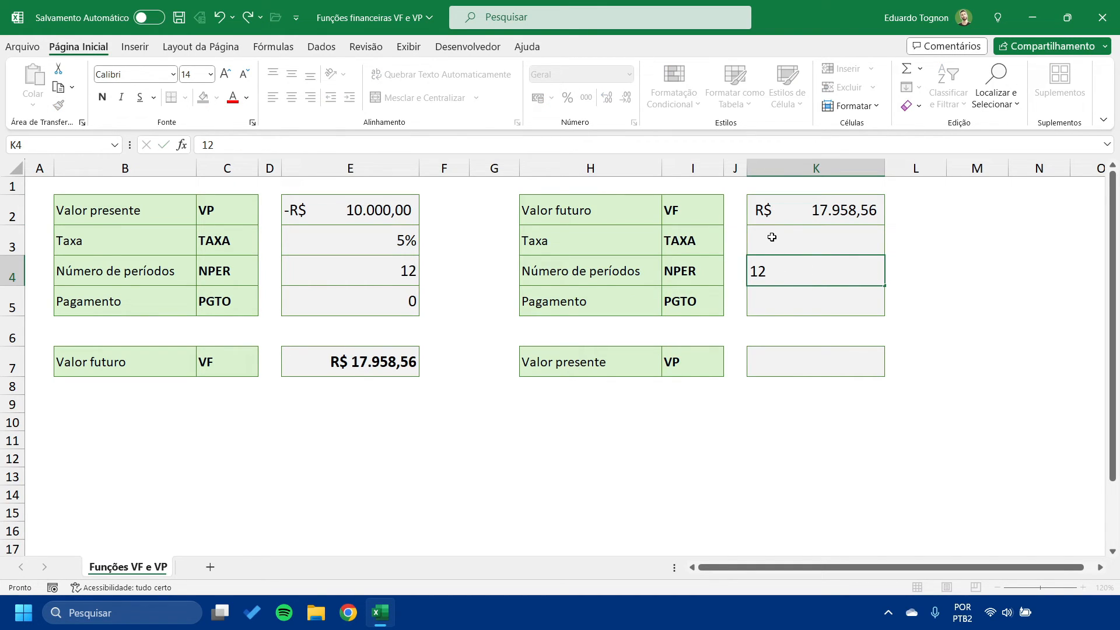
left_click(772, 238)
type("5%")
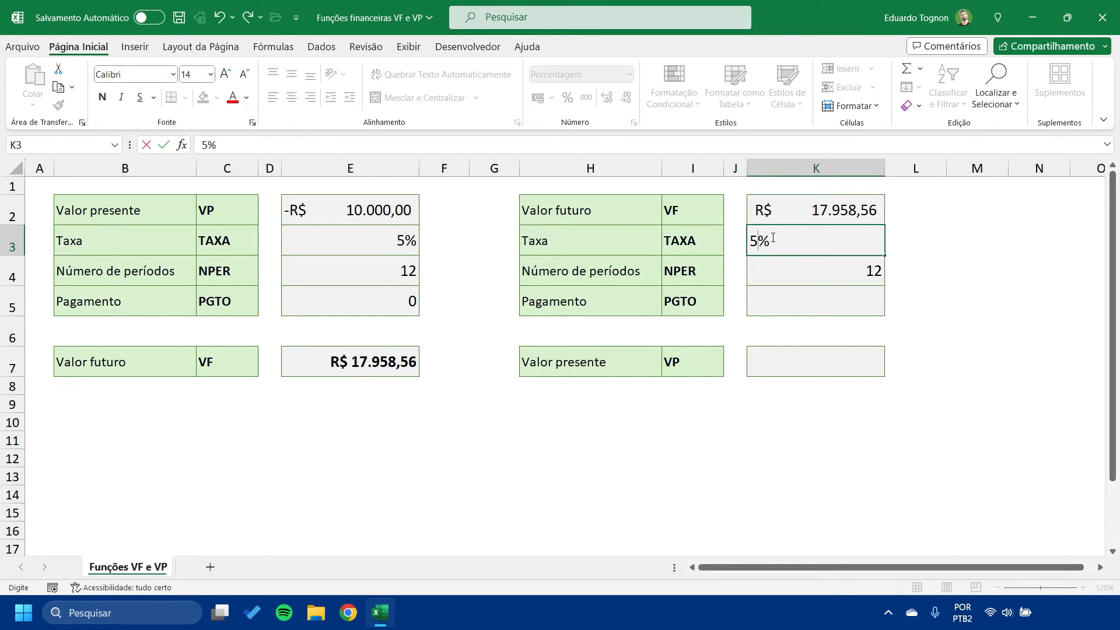
key("Return")
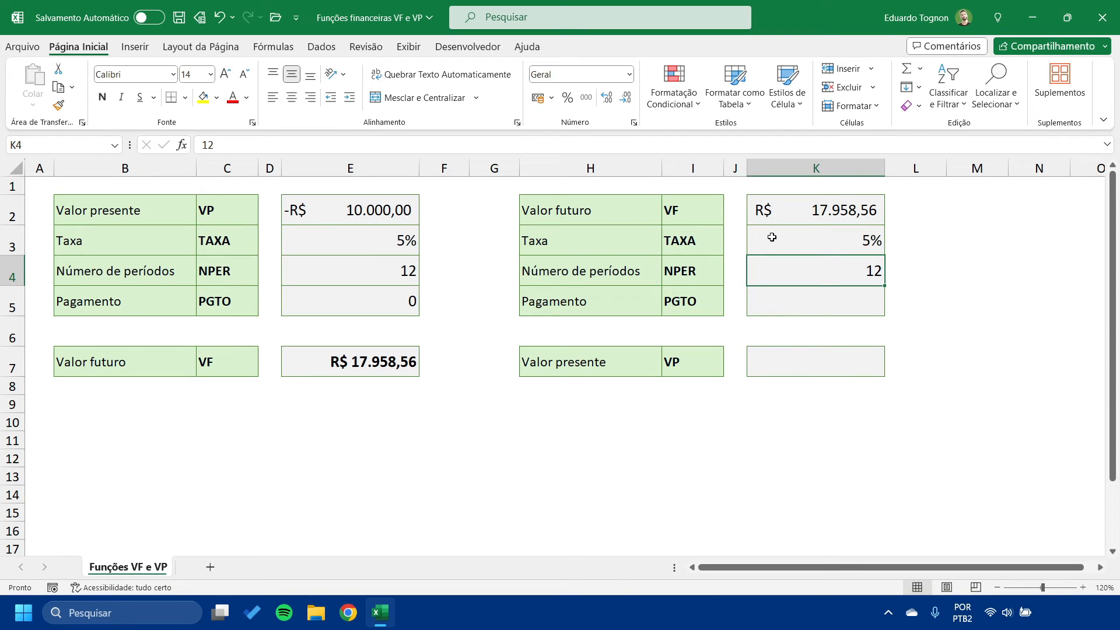
- Enter 0 as the payment value in K5
left_click(797, 305)
type("0")
key("Return")
- Calculate the present value in K7 with the formula =VP(K3;K4;K5;K2;0)
left_click(785, 352)
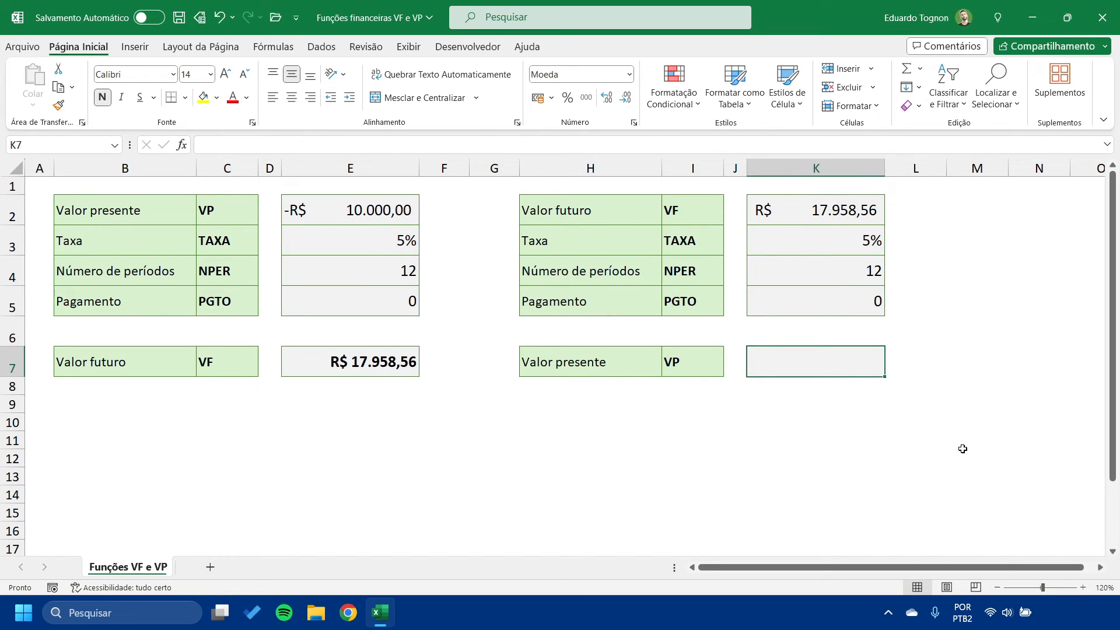
type("=VP")
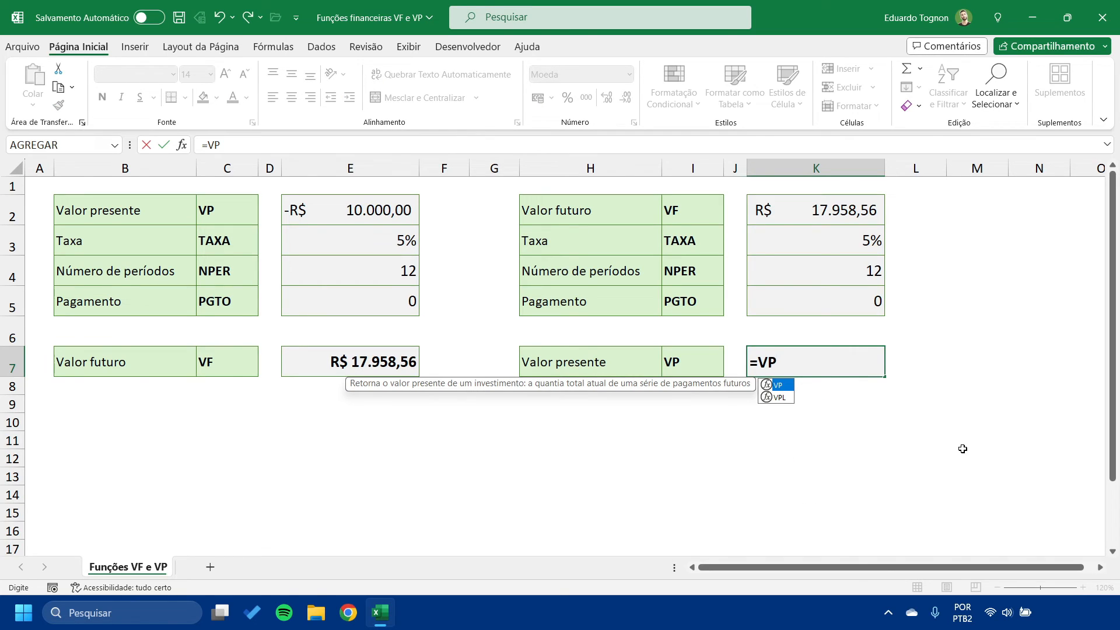
type("(")
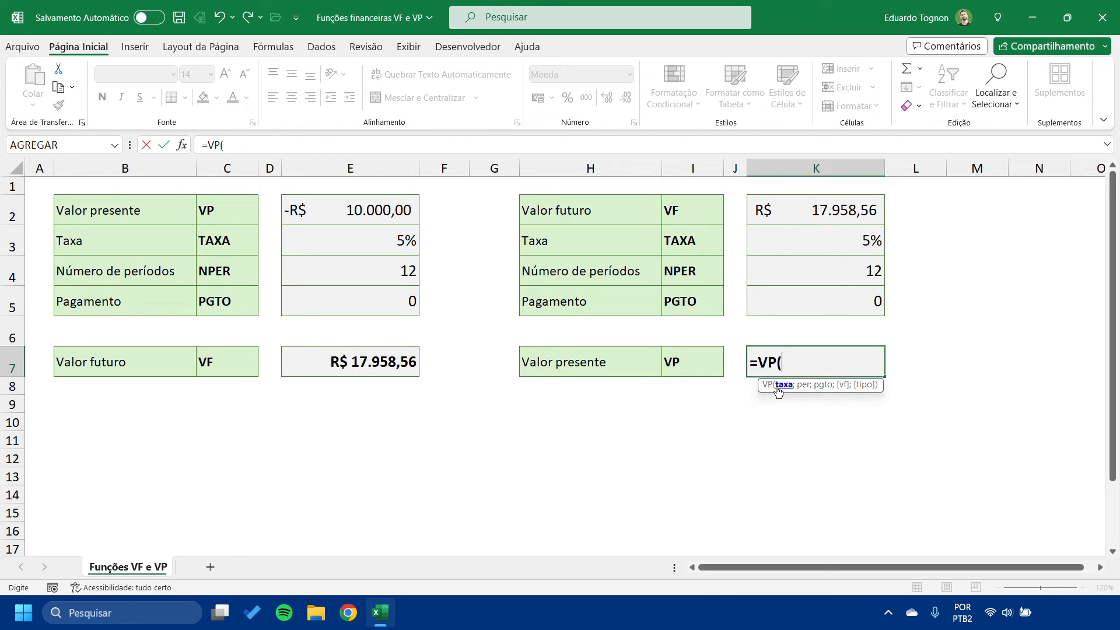
left_click(834, 240)
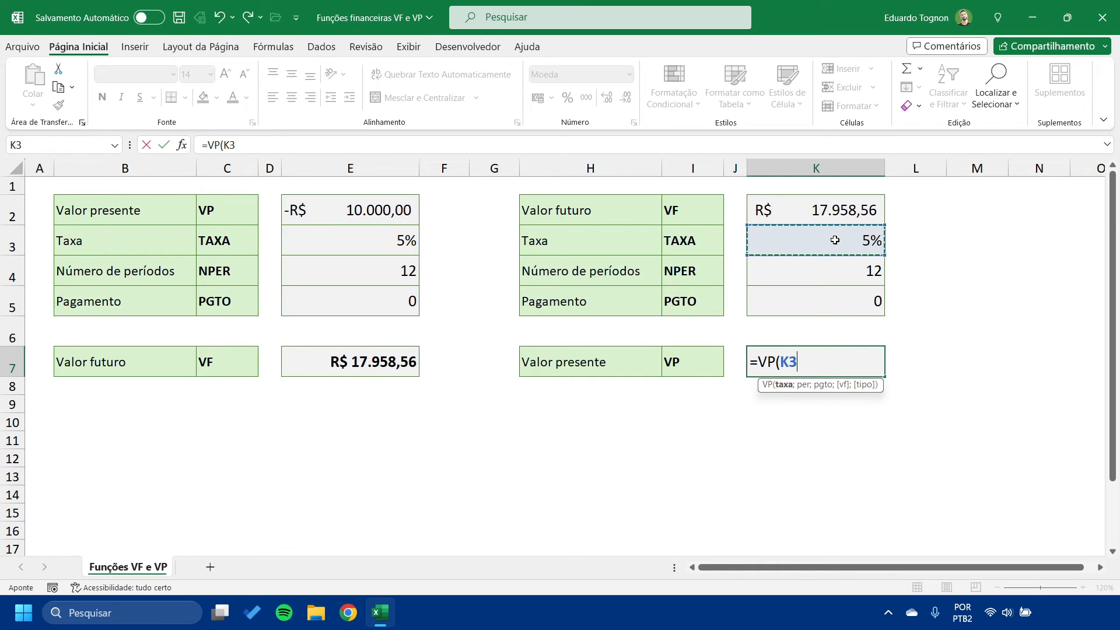
type(";")
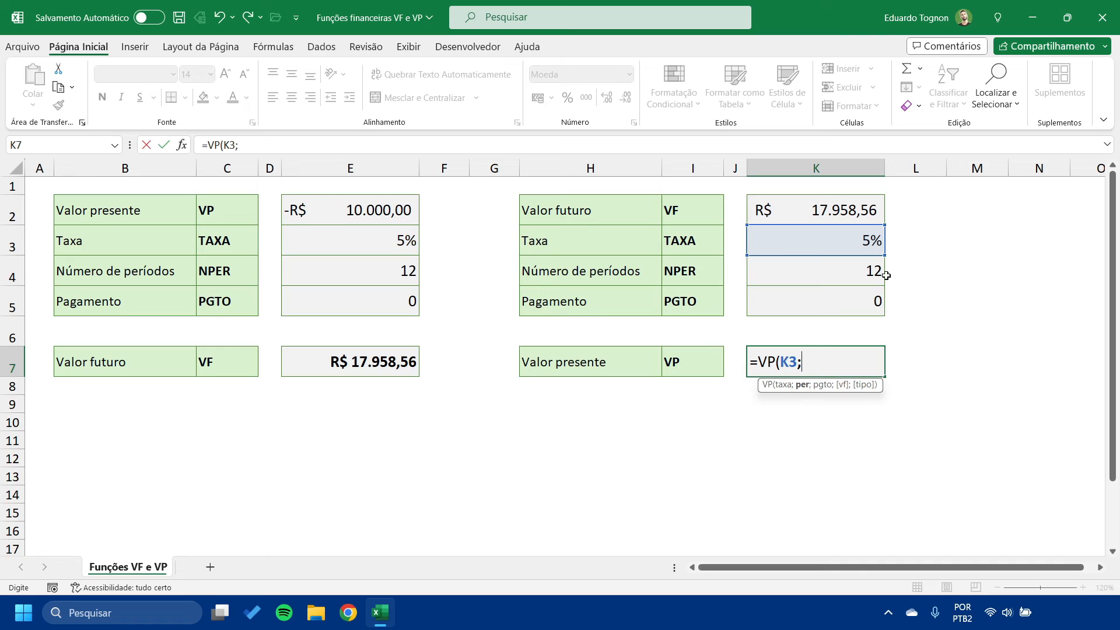
left_click(844, 271)
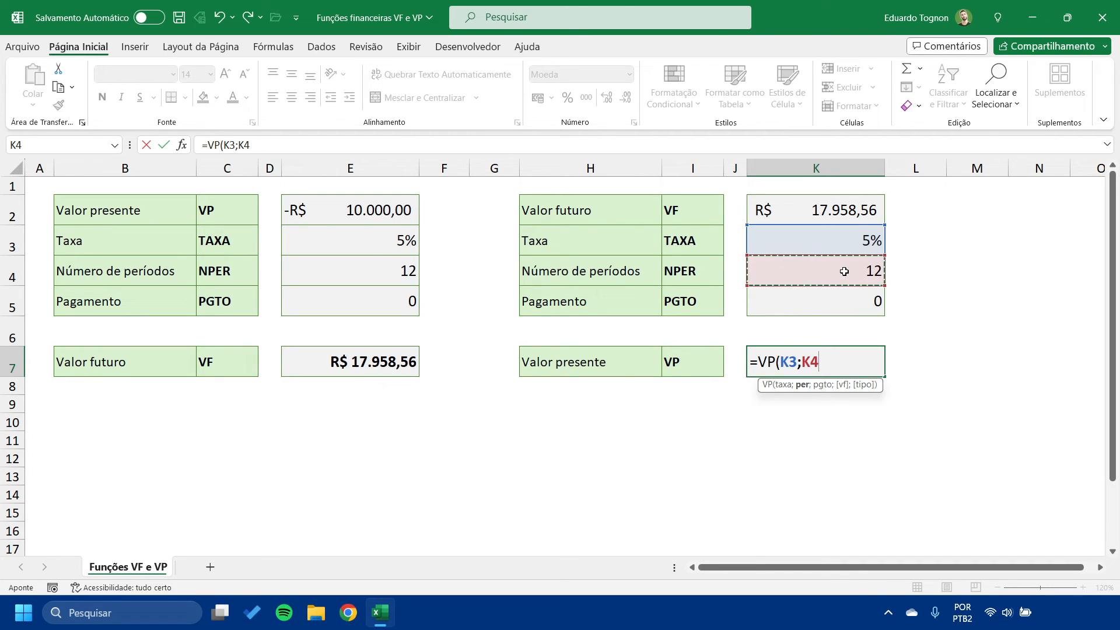
type(";")
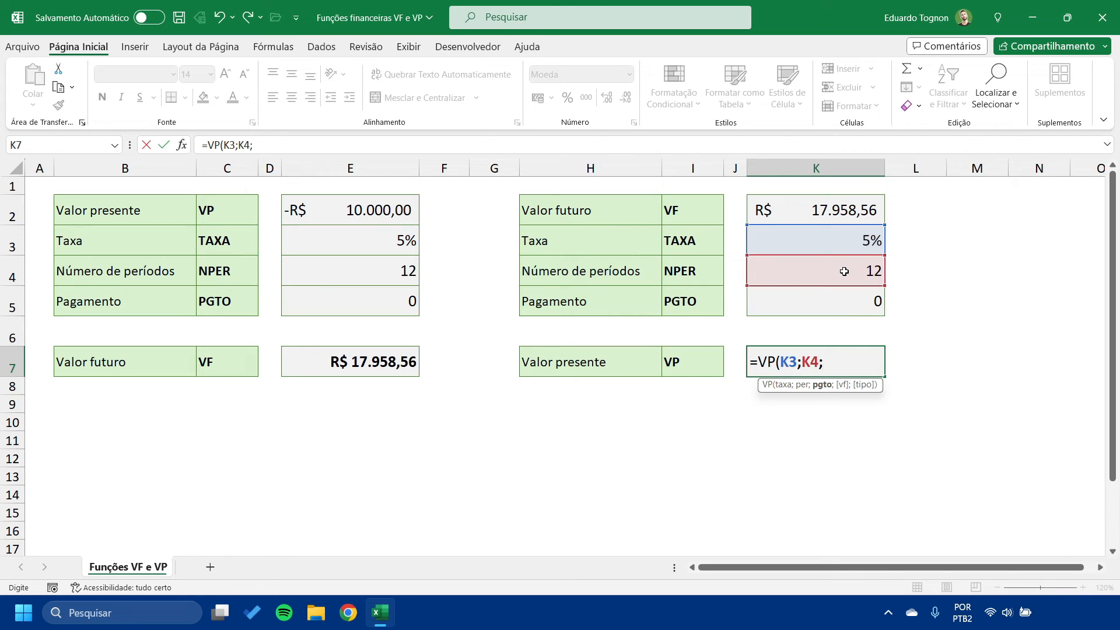
left_click(813, 303)
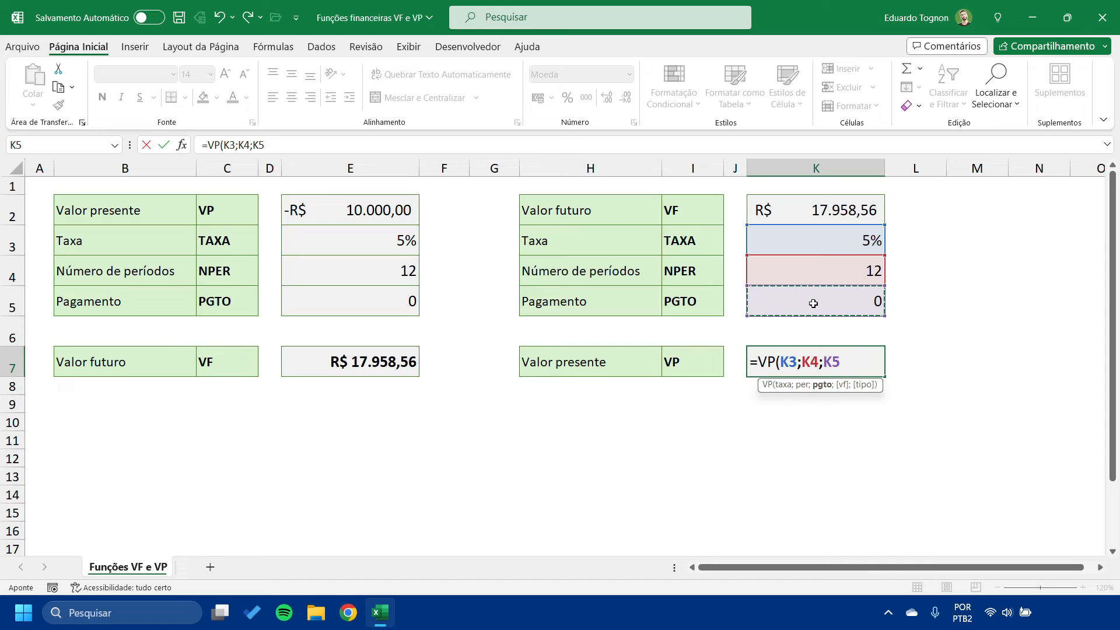
type(";")
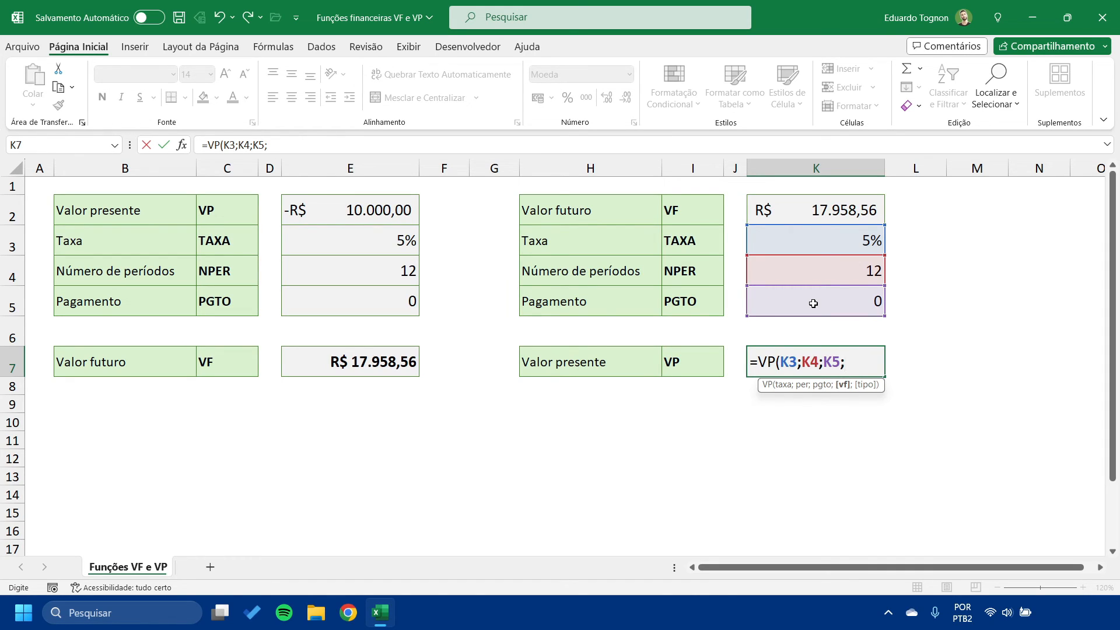
left_click(836, 210)
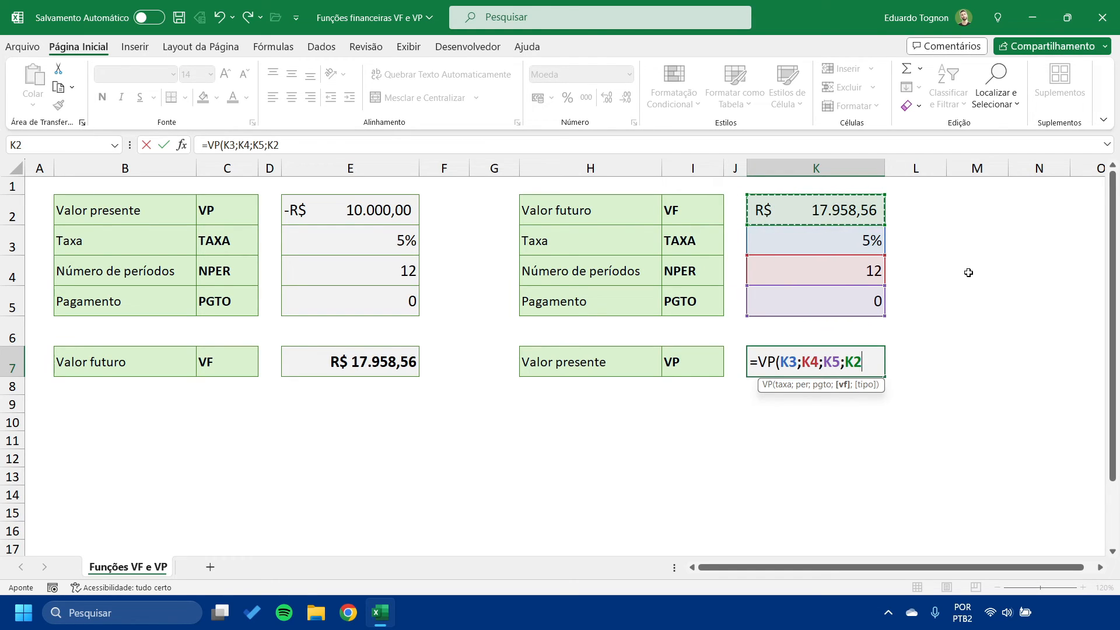
type(";0")
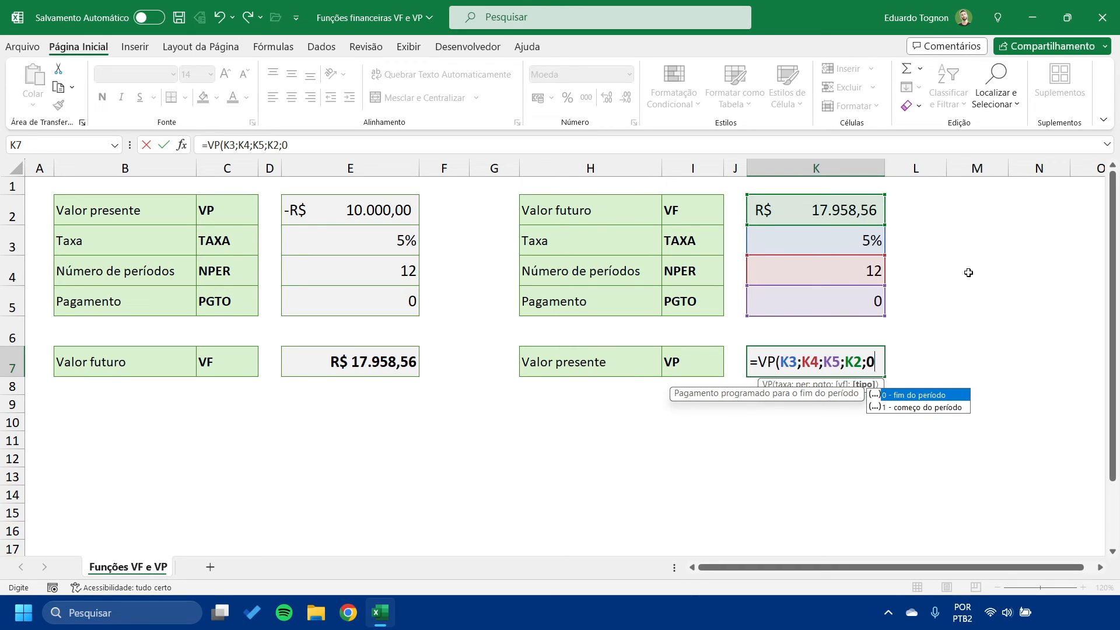
key("Escape")
type(")")
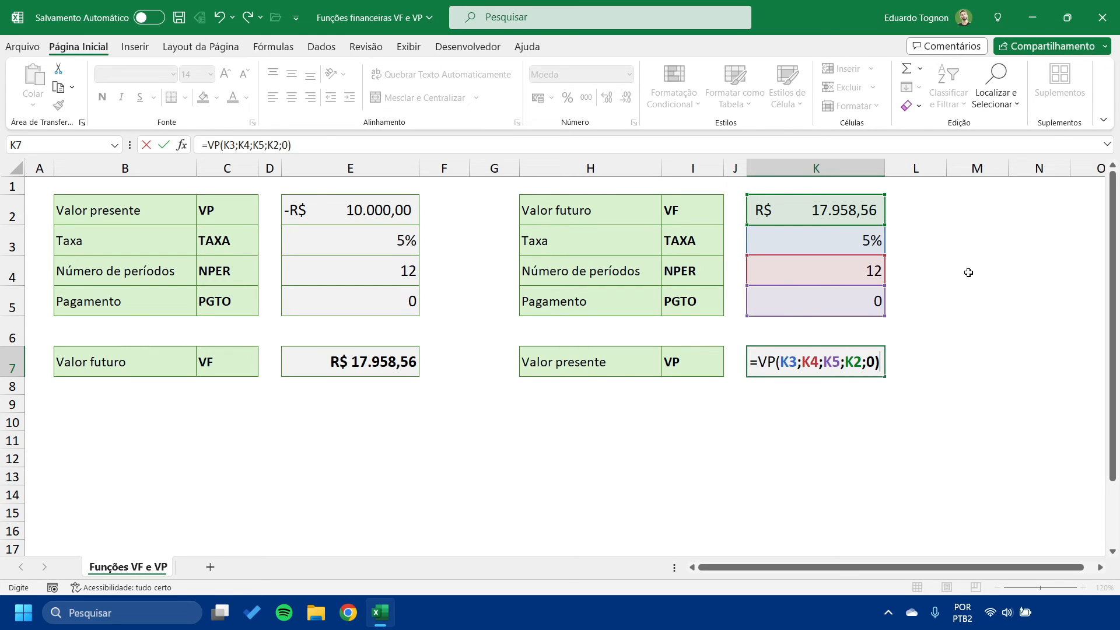
key("Return")
- Compare the VP result in K7 with the future value in K2
left_click(767, 365)
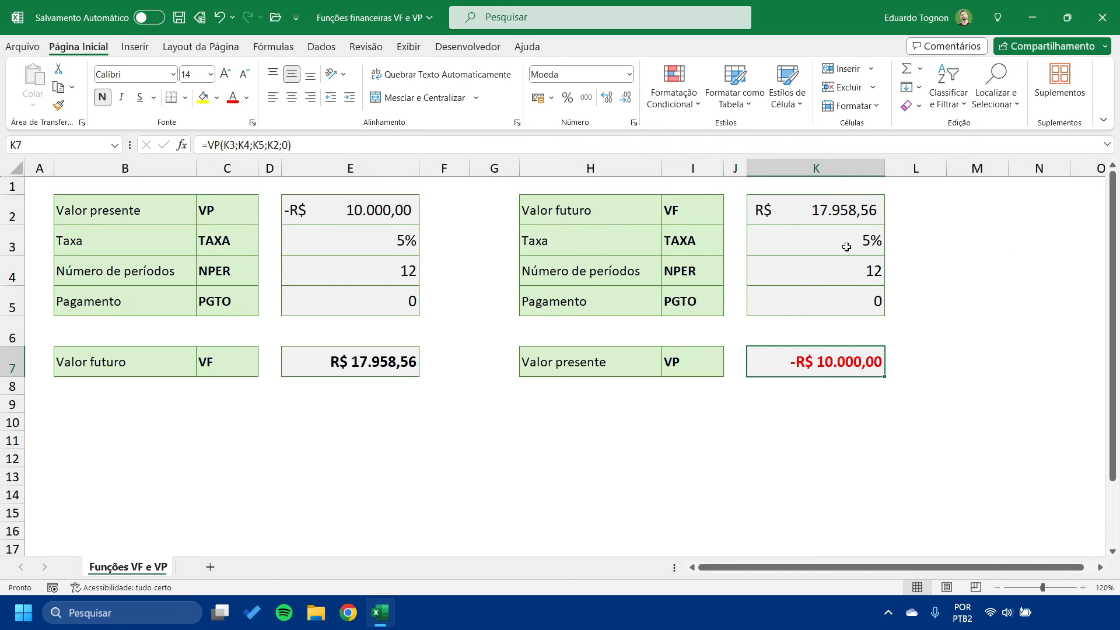
left_click(837, 206)
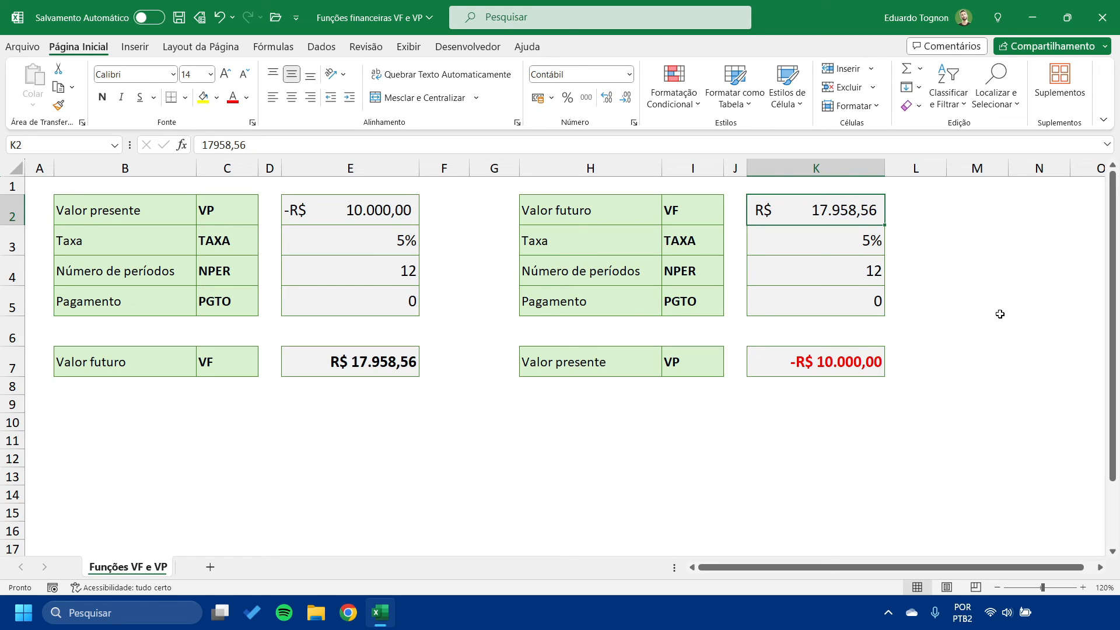
left_click(823, 379)
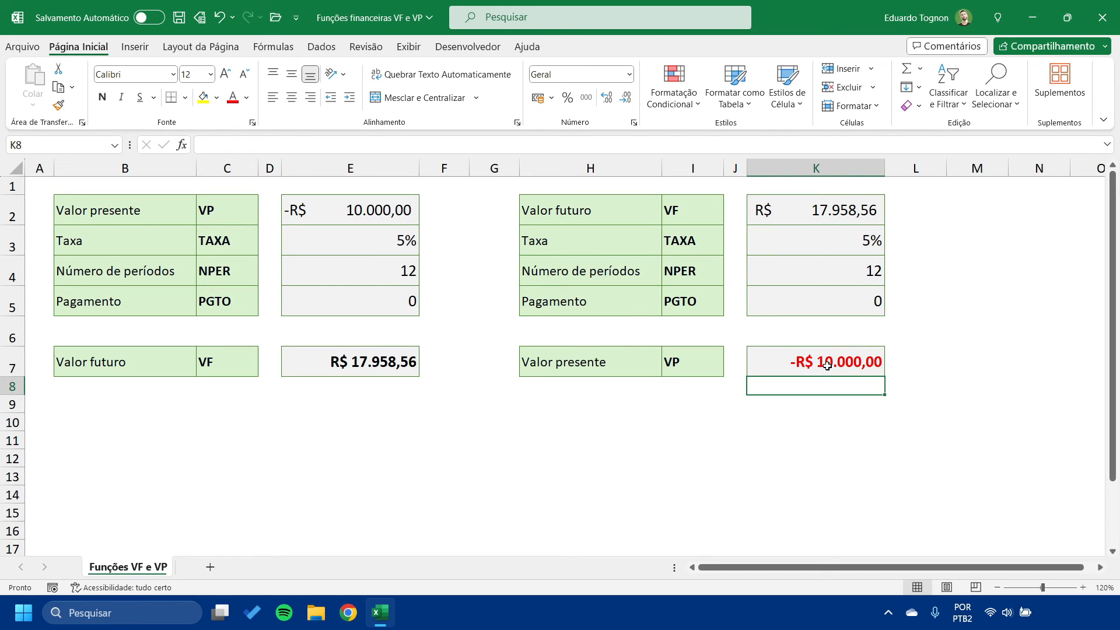
left_click(827, 365)
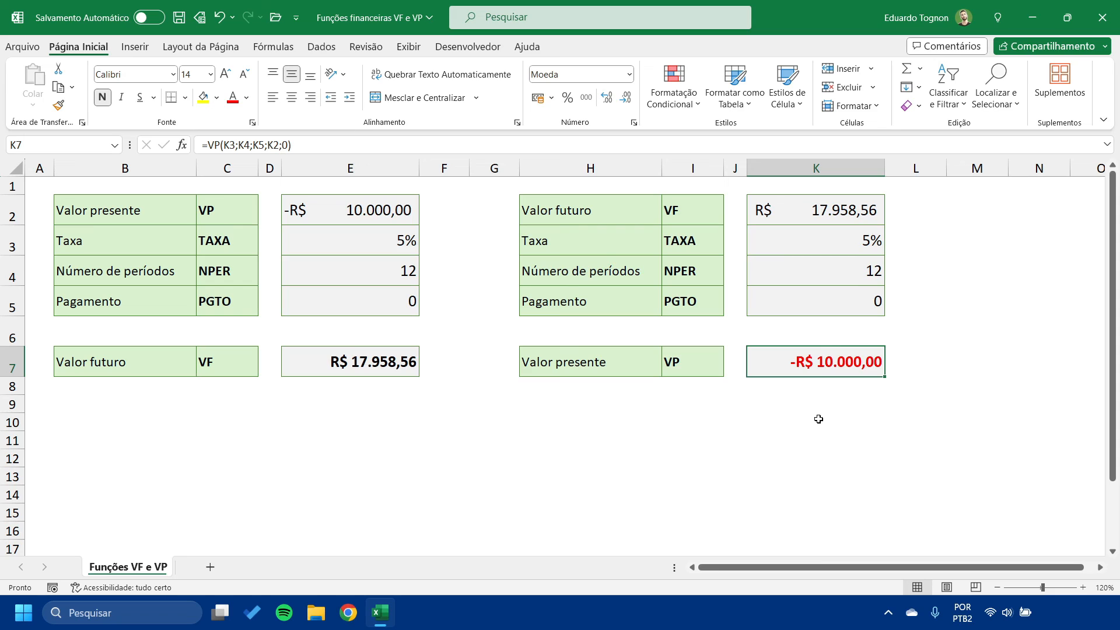
- Try negating the present value formula in K7 as =-VP(K3;K4;K5;K2;0), and undo the change
double_click(799, 362)
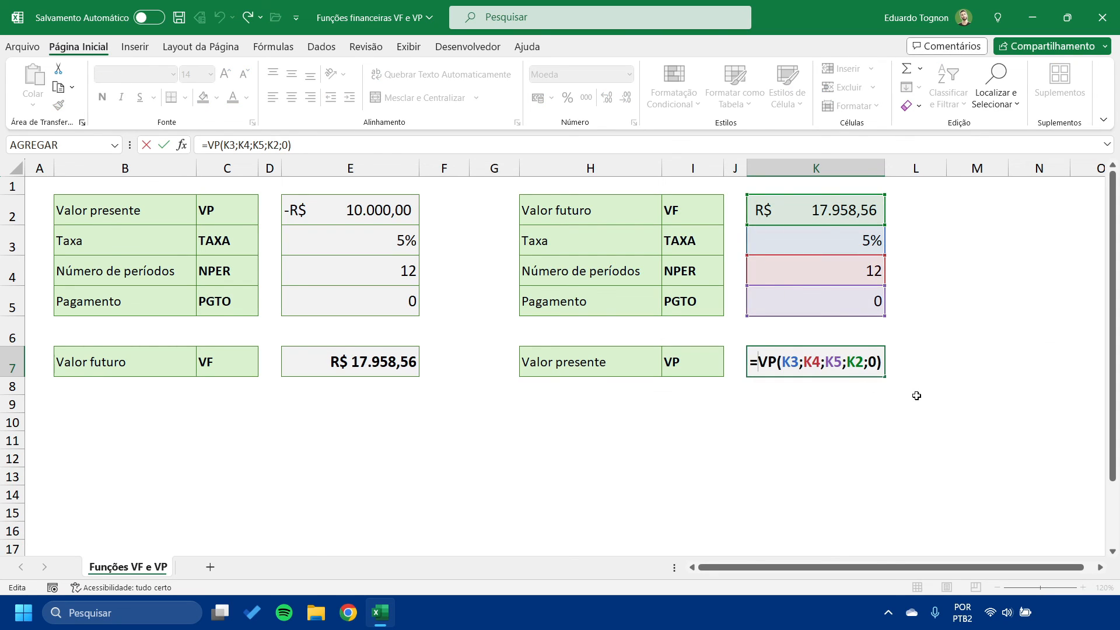
type("-")
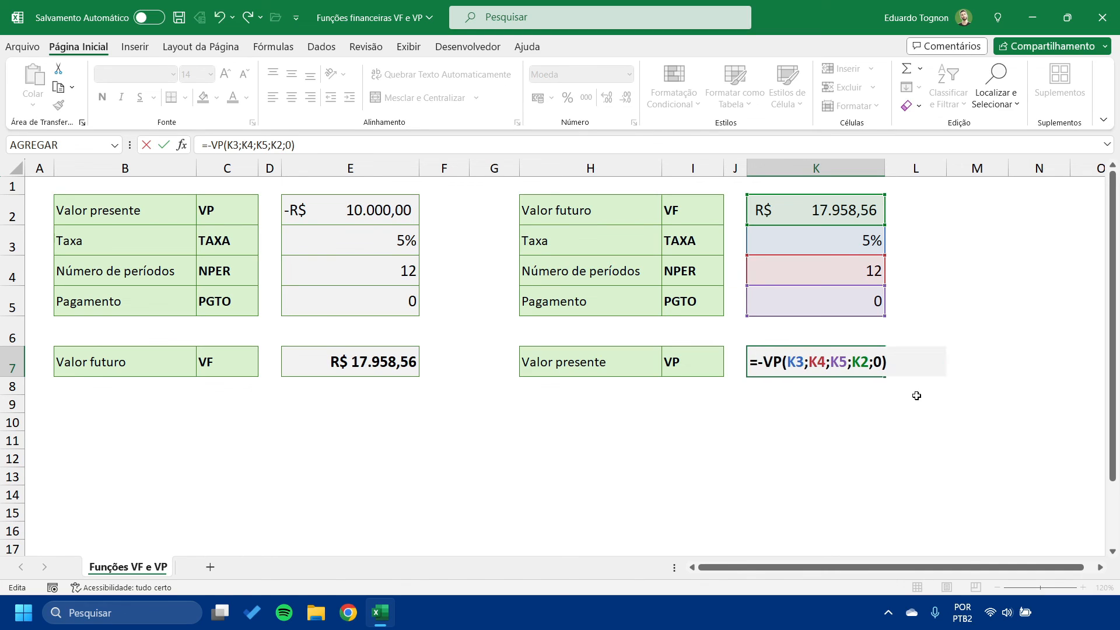
key("Return")
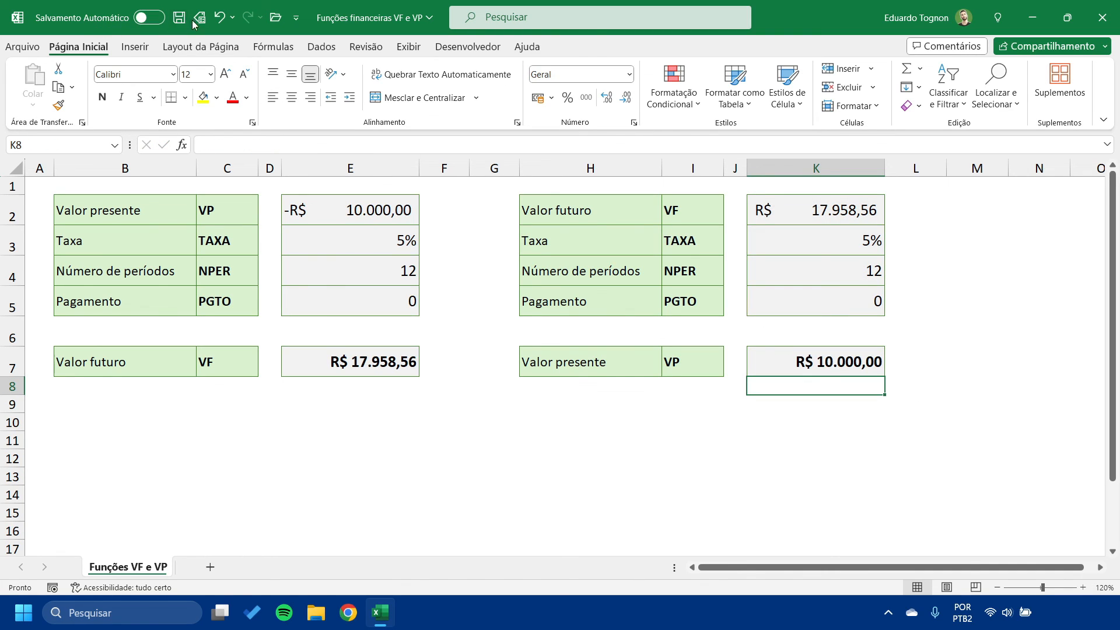
key("ctrl+z")
left_click(874, 425)
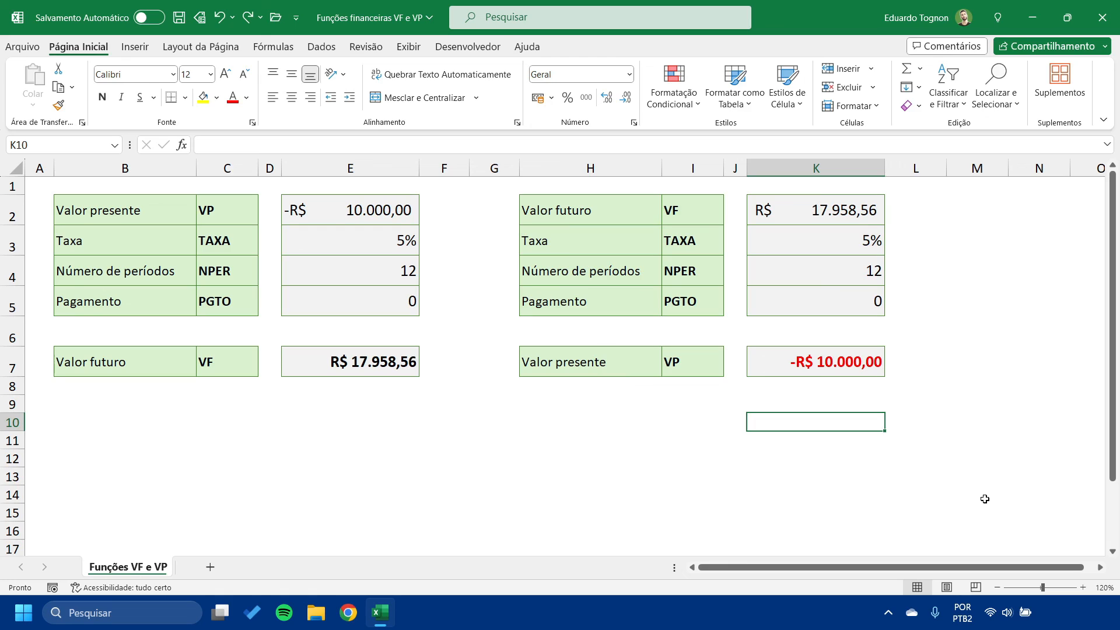